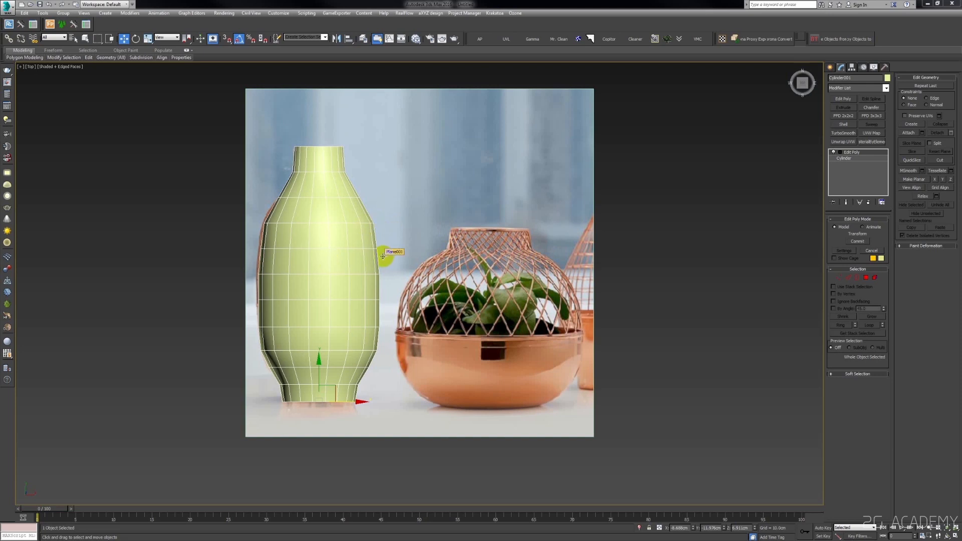
Move the cylinder vase sideways off its copper reference and detach the lower-half polygons as a separate object.
drag(350, 402, 499, 405)
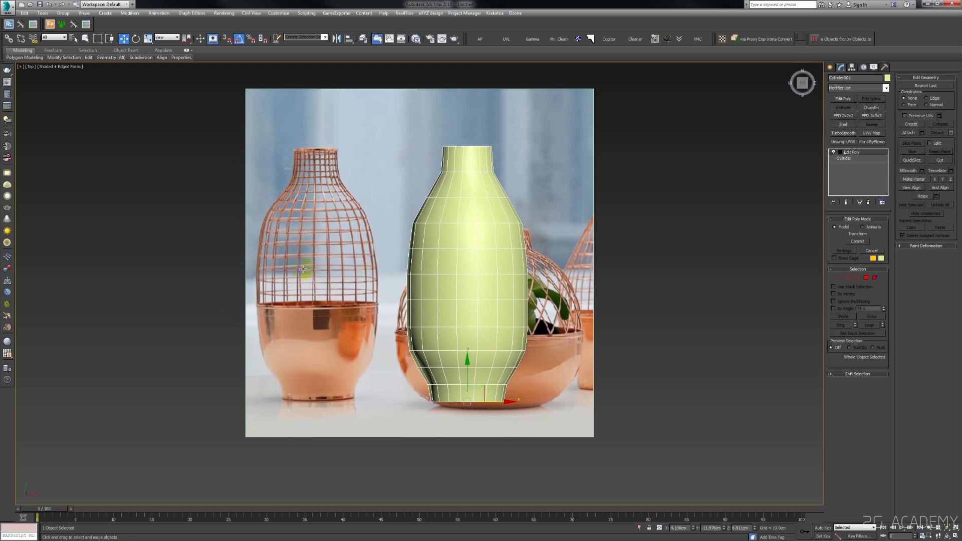
click(467, 277)
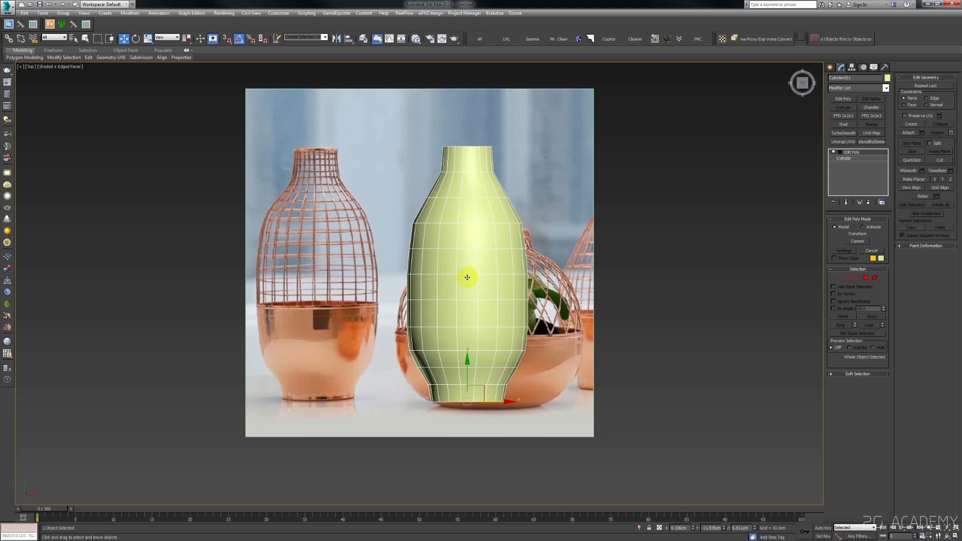
key(4)
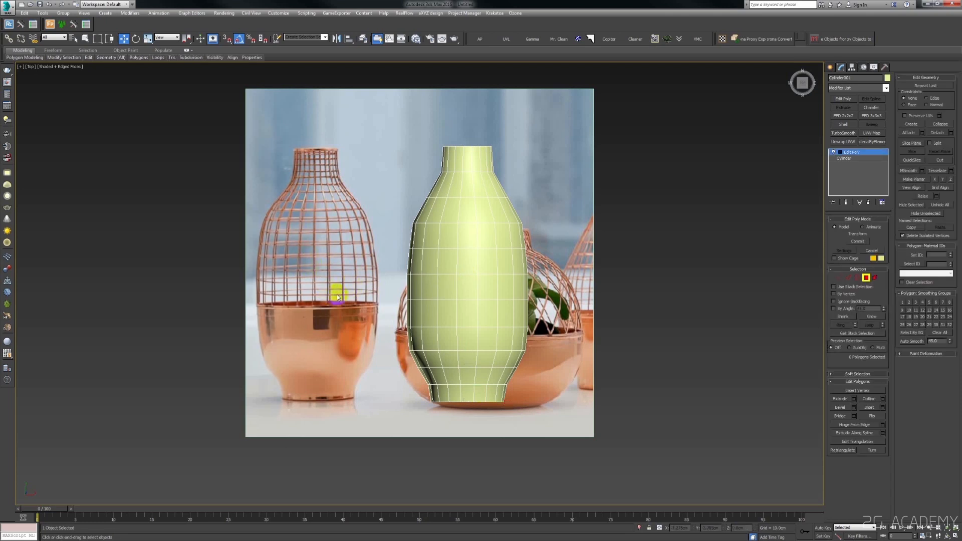
drag(578, 421, 386, 315)
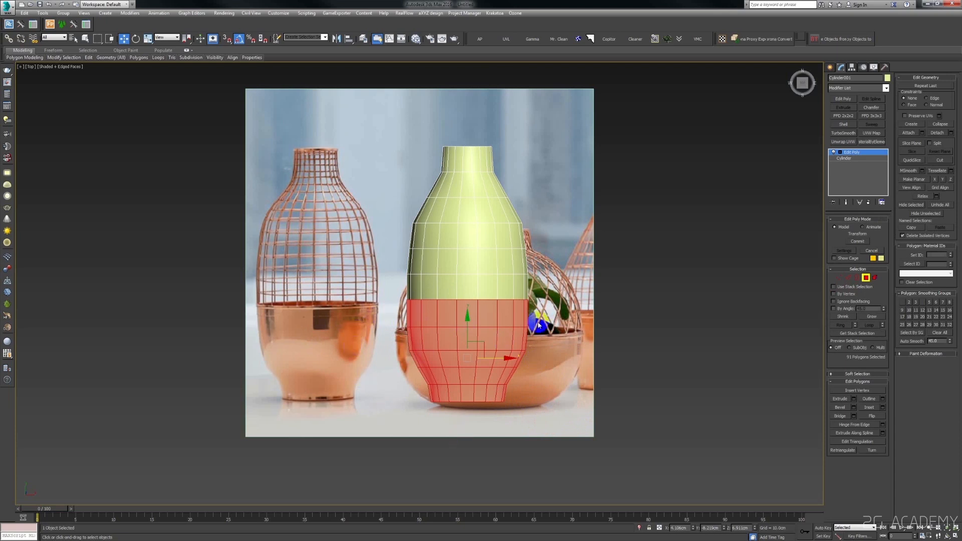
click(937, 132)
key(4)
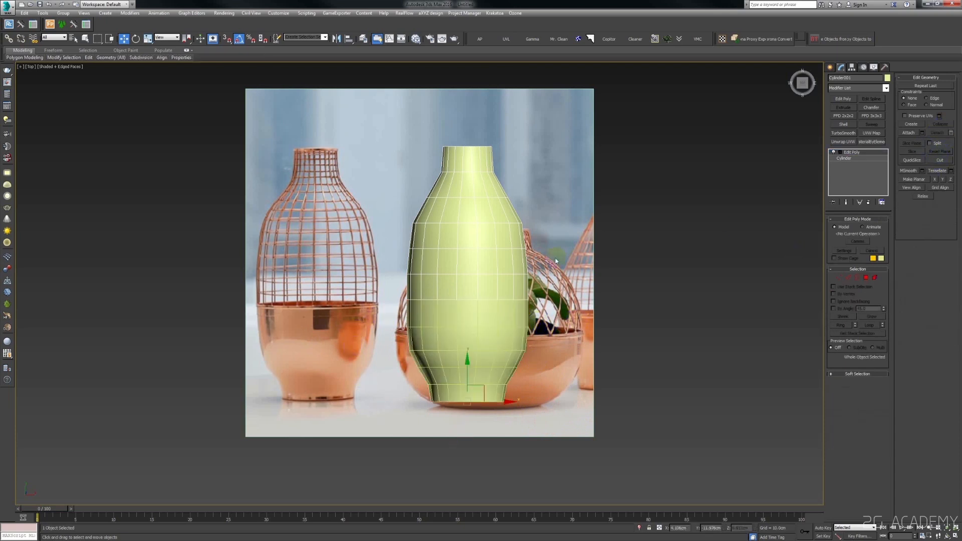
Move the detached lower half back over the wire-topped vase in the reference image and apply a TurboSmooth modifier.
click(475, 331)
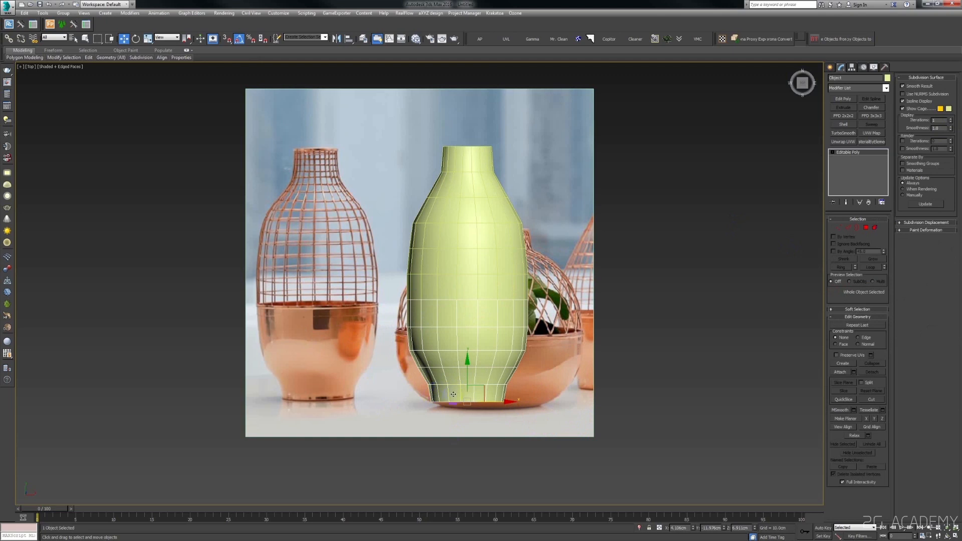
drag(496, 403, 361, 376)
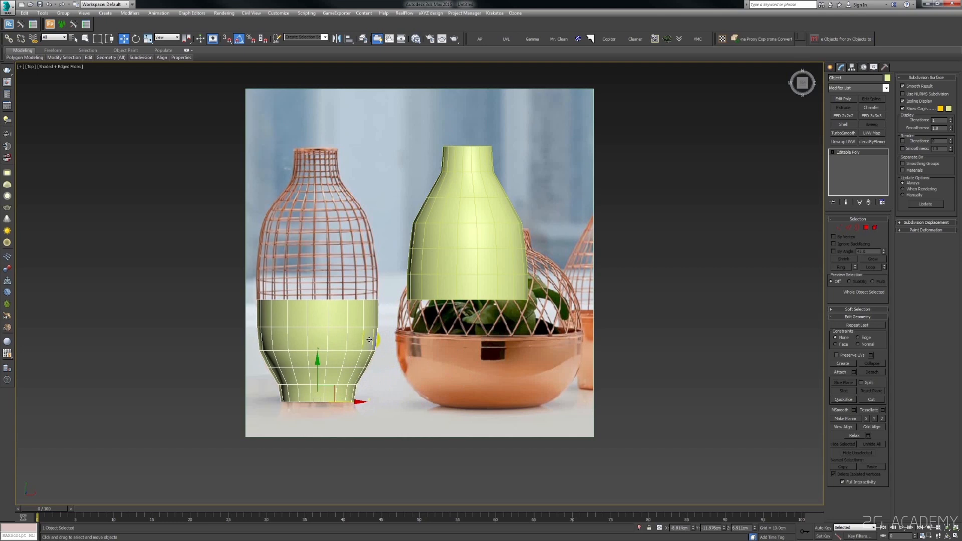
click(859, 90)
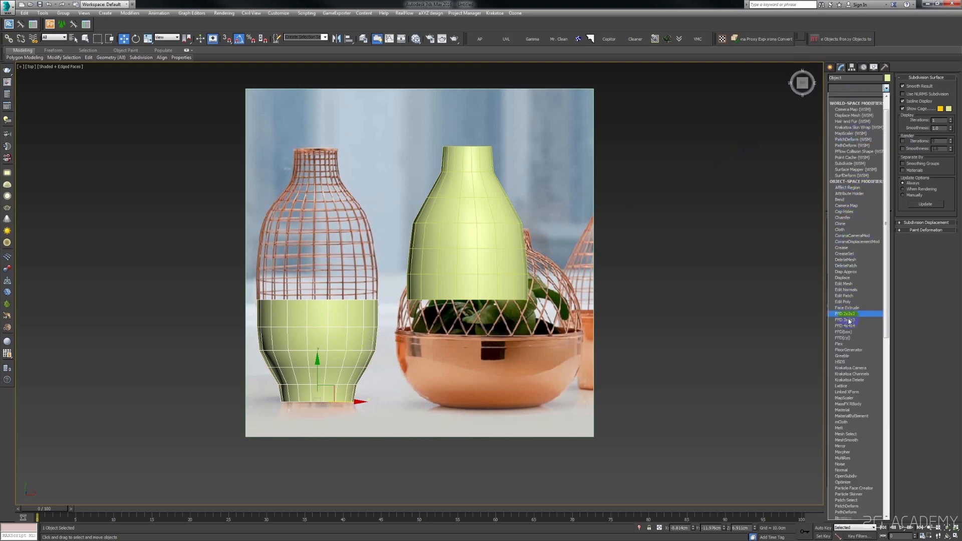
scroll(849, 321, down, 1)
scroll(849, 322, down, 18)
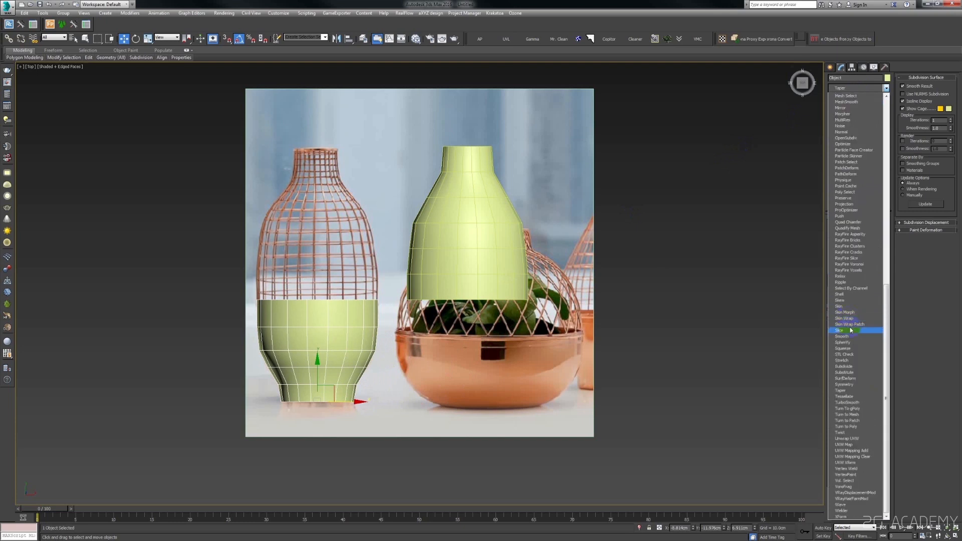
click(846, 402)
key(z)
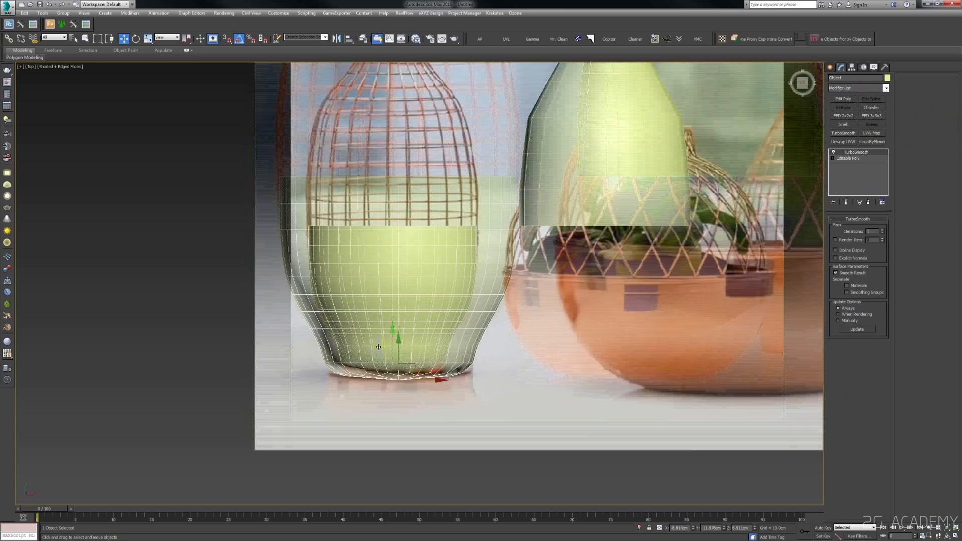
Examine the smoothed base's underside against the reference and turn off the TurboSmooth effect.
middle_drag(309, 285, 395, 302)
key(t)
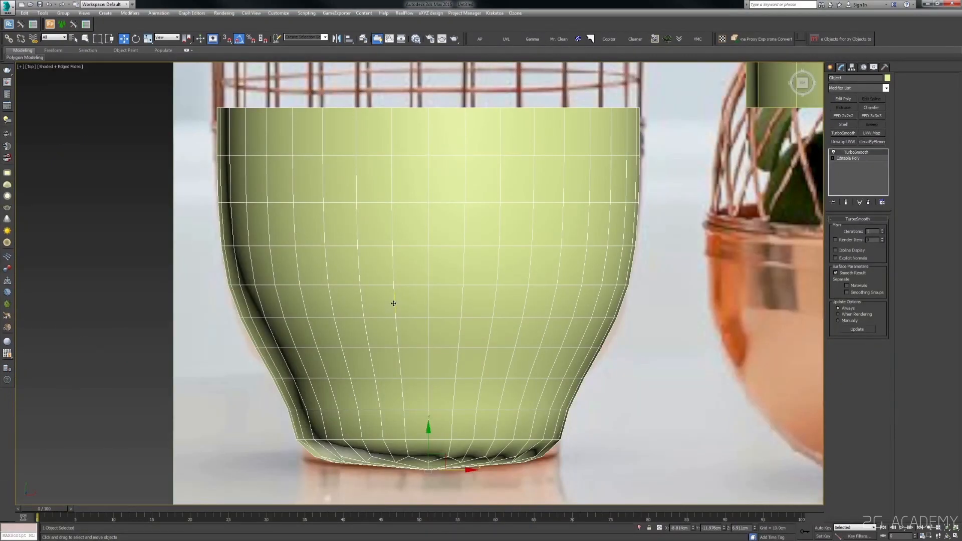
scroll(280, 251, down, 3)
middle_drag(348, 362, 427, 311)
scroll(372, 324, up, 5)
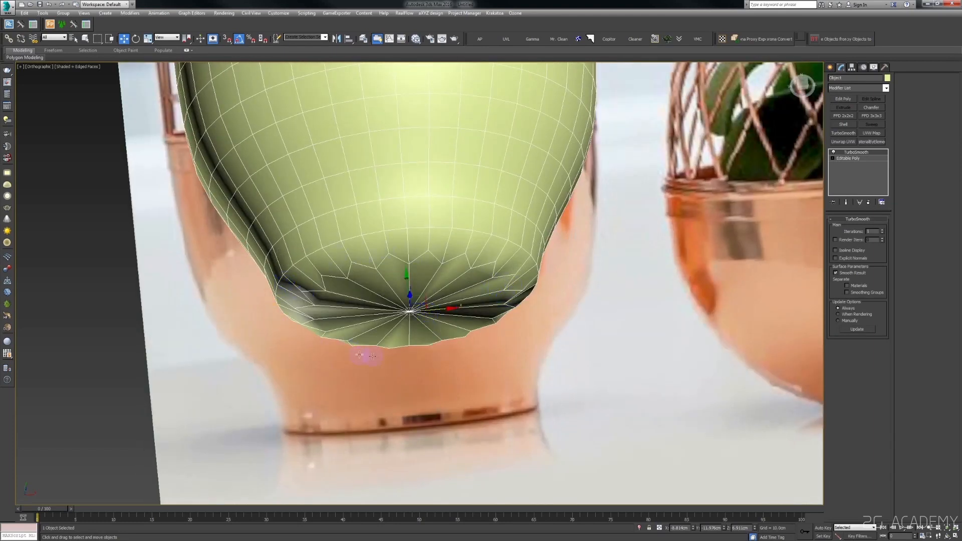
key(t)
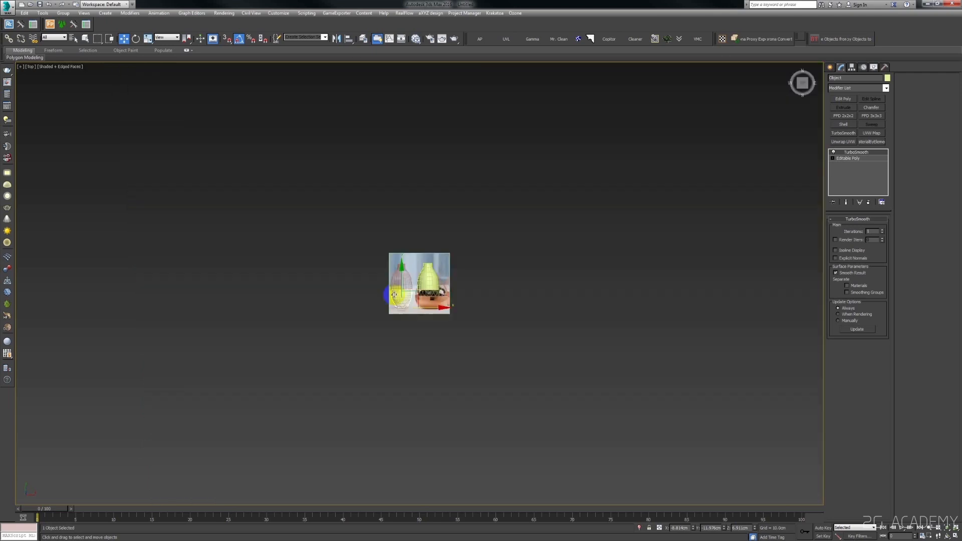
click(833, 153)
scroll(611, 191, down, 4)
alt+middle_drag(512, 352, 528, 294)
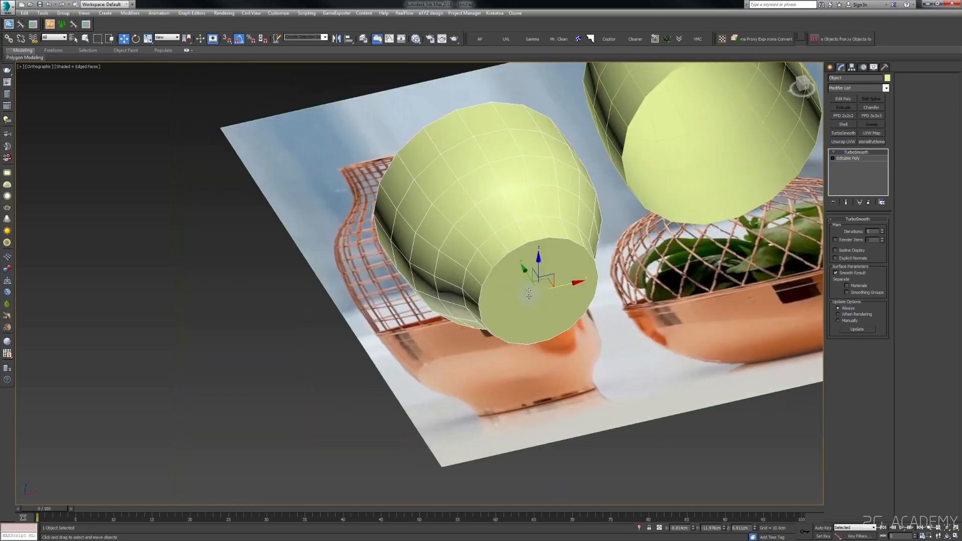
scroll(529, 295, up, 2)
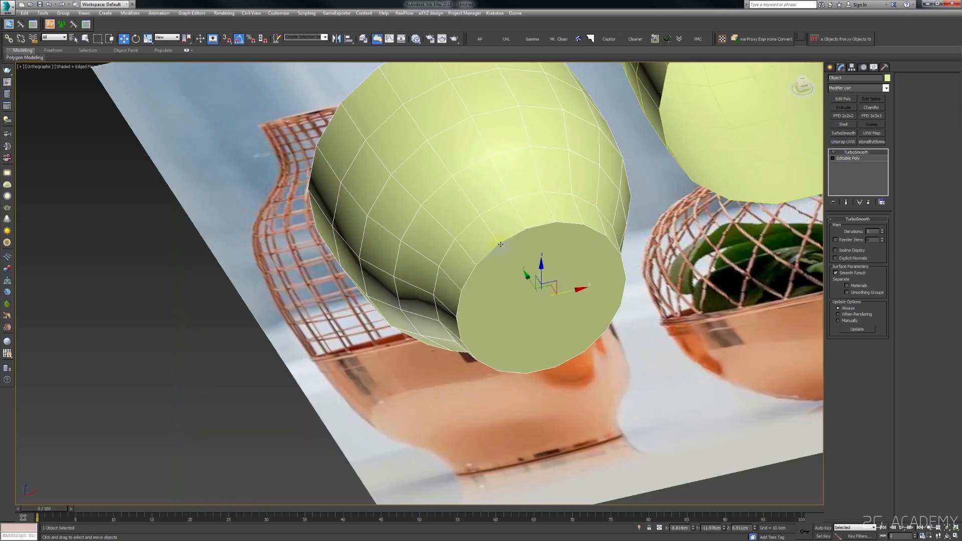
scroll(500, 248, up, 1)
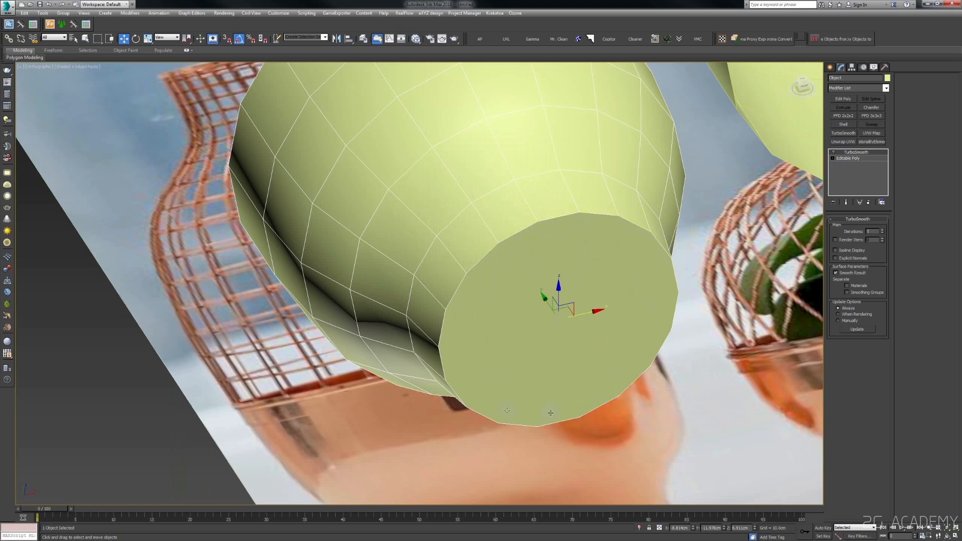
Inset the base's bottom cap polygon slightly and collapse the inner polygon to a single centre point.
middle_drag(661, 241, 647, 250)
click(861, 160)
middle_drag(581, 284, 583, 266)
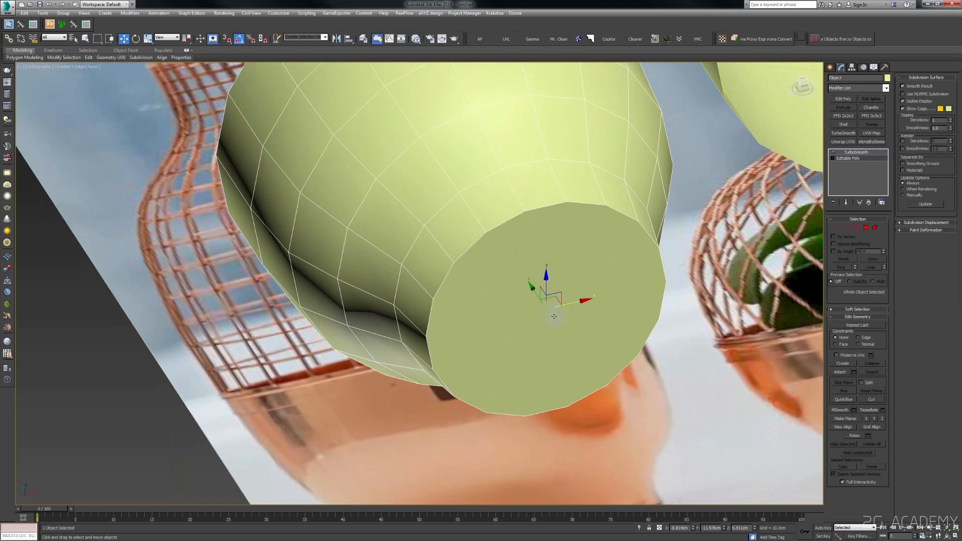
key(4)
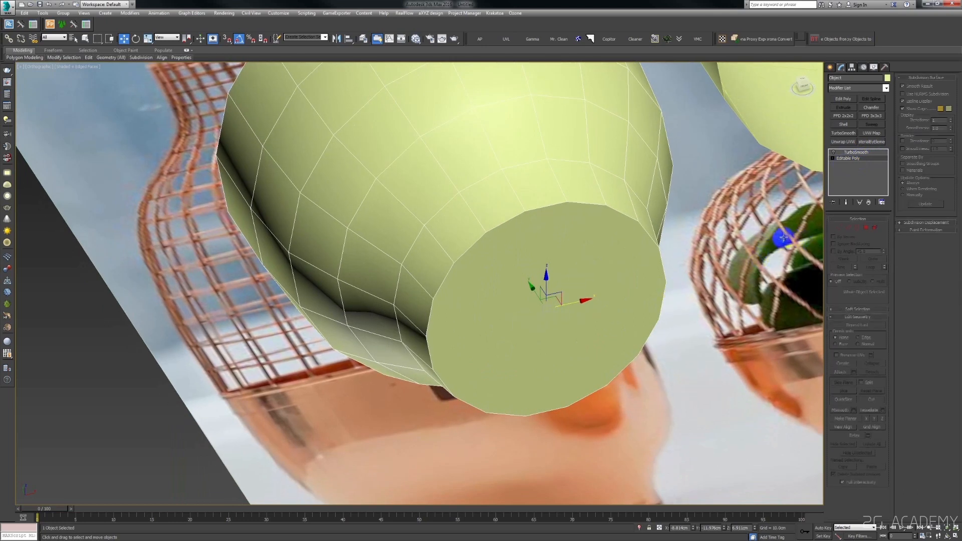
click(602, 270)
middle_drag(602, 271, 562, 247)
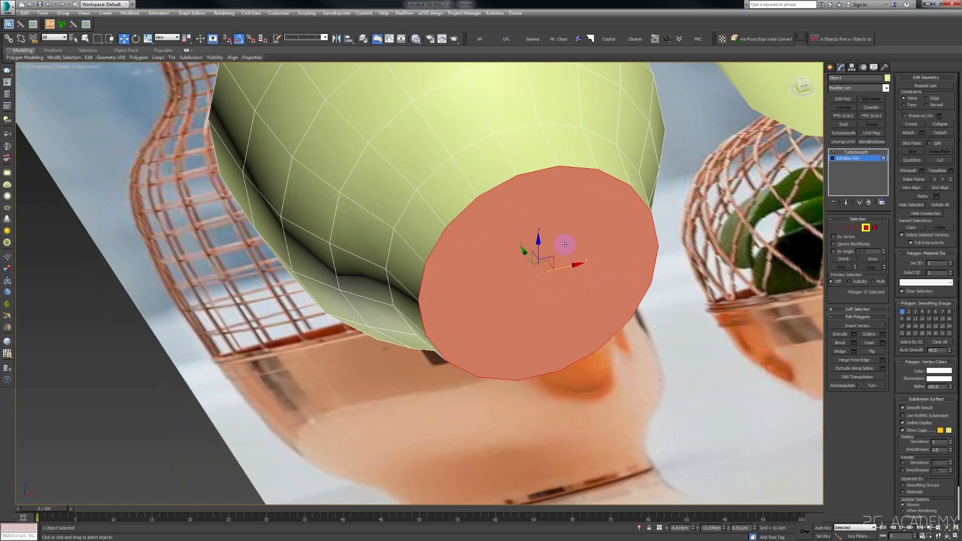
click(870, 343)
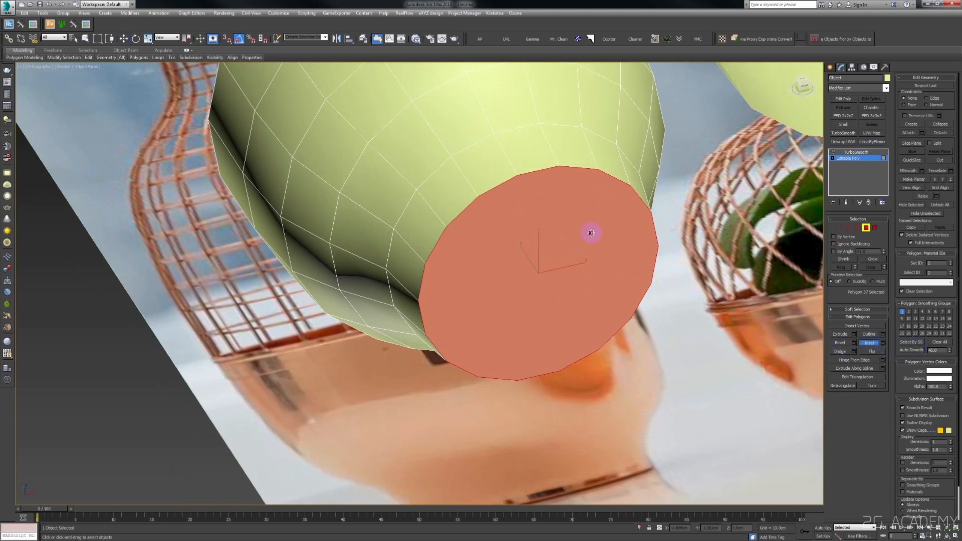
scroll(531, 229, up, 3)
drag(502, 229, 526, 237)
right_click(600, 232)
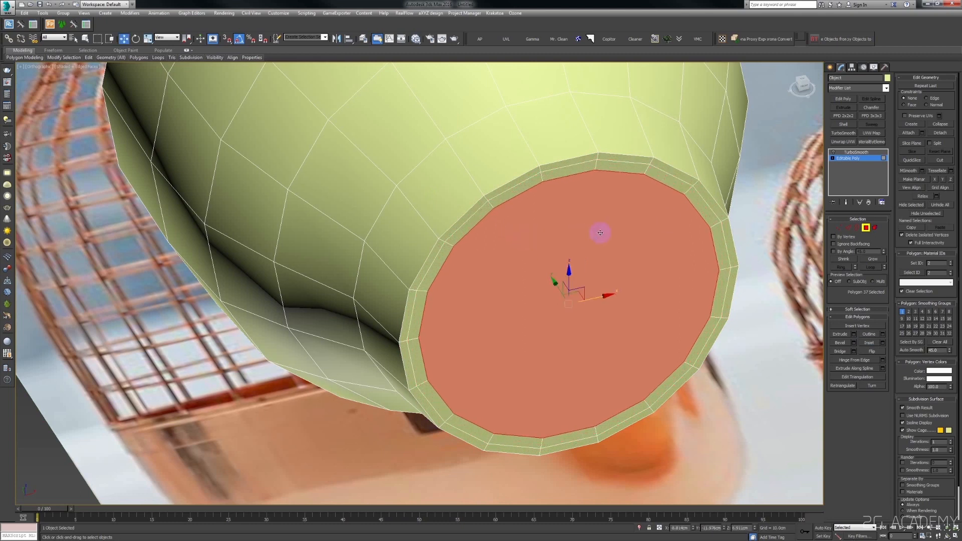
click(941, 125)
middle_drag(453, 194, 485, 249)
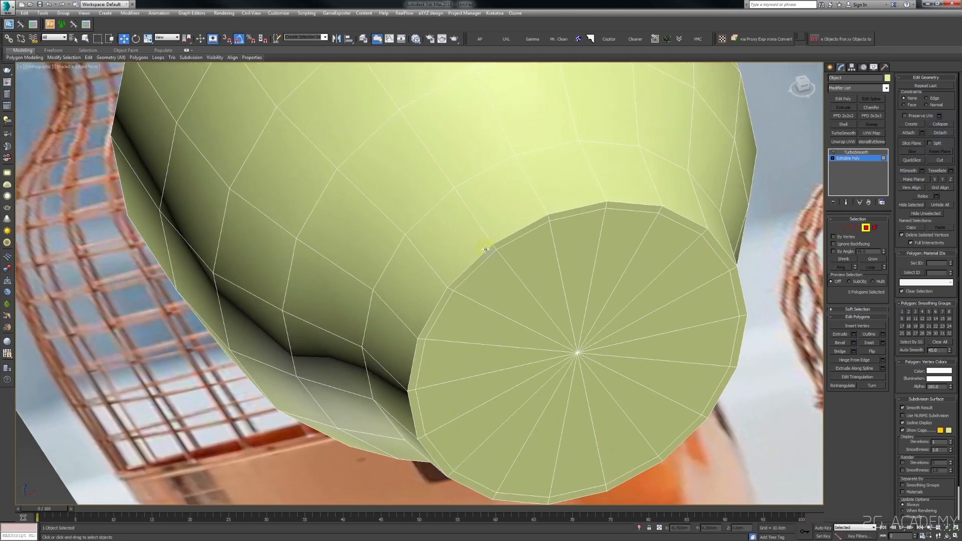
Select the vertical edges in the base's lowest row and connect them with a new horizontal edge loop.
key(2)
click(487, 237)
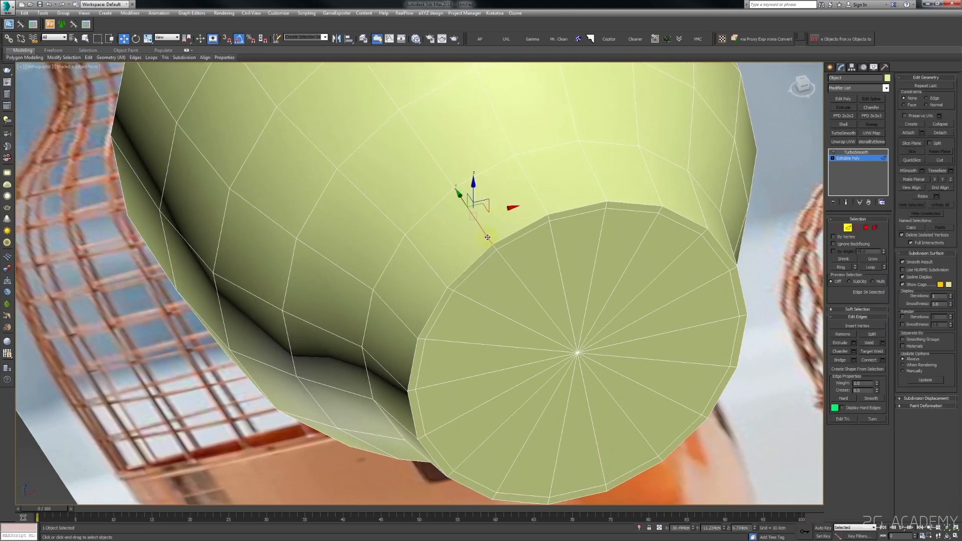
key(t)
key(z)
scroll(428, 285, down, 3)
mouse_move(427, 286)
middle_down()
mouse_move(444, 223)
mouse_move(430, 282)
middle_up()
scroll(444, 223, down, 5)
scroll(525, 293, up, 2)
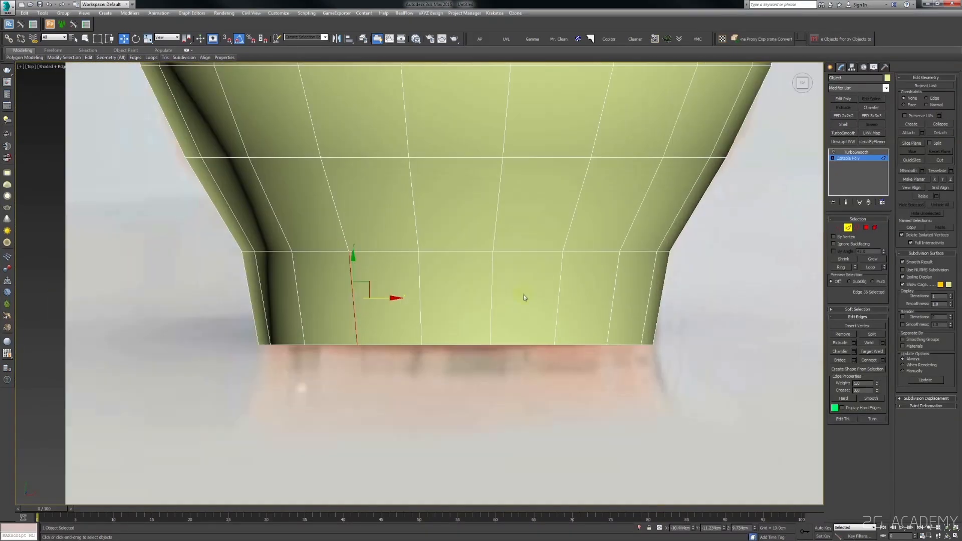
drag(703, 318, 221, 299)
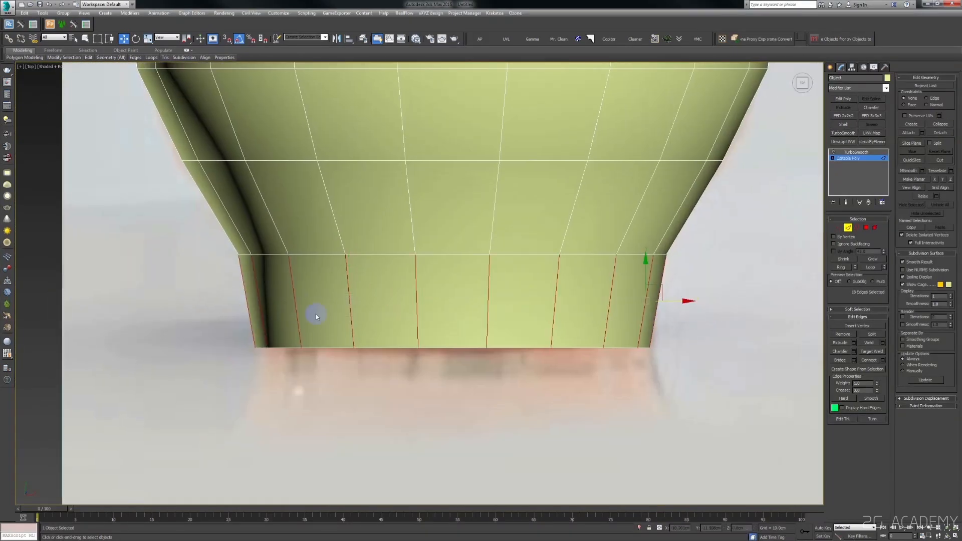
click(869, 360)
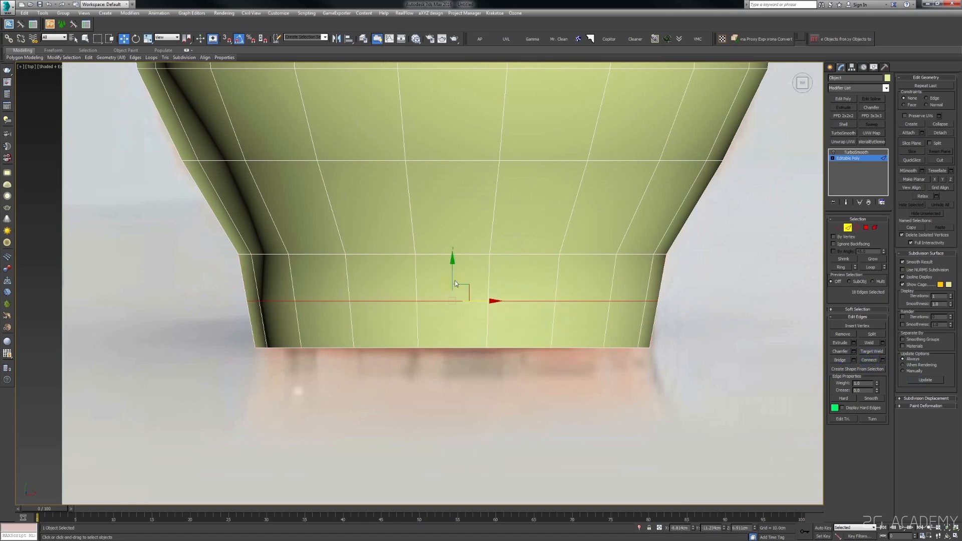
Slide the new edge loop down close to the bottom rim using the Edge constraint, and reset the constraint to None.
click(927, 99)
drag(453, 270, 474, 299)
drag(451, 273, 465, 299)
key(ctrl+z)
click(926, 99)
scroll(640, 205, down, 2)
alt+middle_drag(484, 296, 503, 273)
drag(489, 246, 506, 266)
key(t)
middle_drag(536, 241, 521, 271)
key(z)
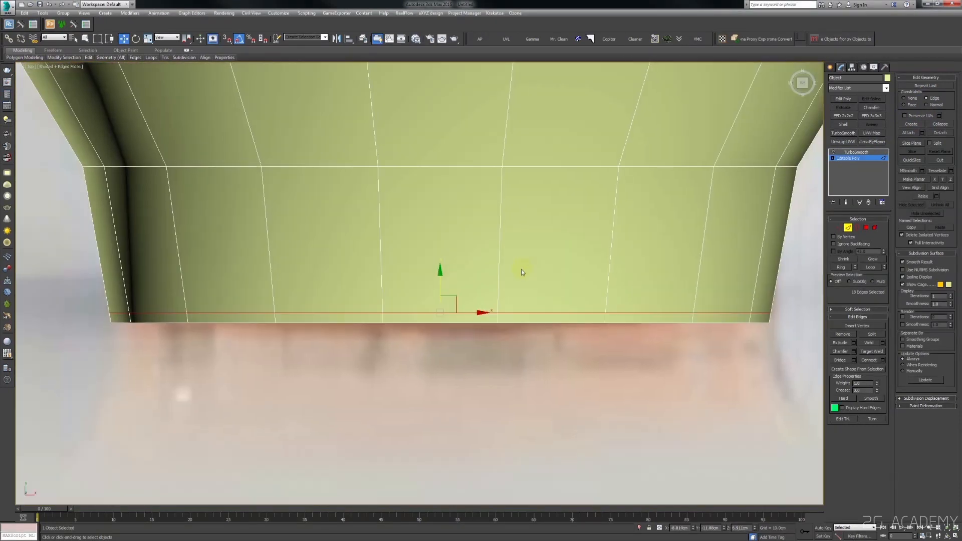
scroll(521, 270, down, 2)
click(914, 100)
Leave edge editing, turn TurboSmooth back on for the base and raise its iterations by one level.
middle_drag(586, 183, 569, 208)
key(2)
click(854, 153)
alt+middle_drag(450, 225, 491, 310)
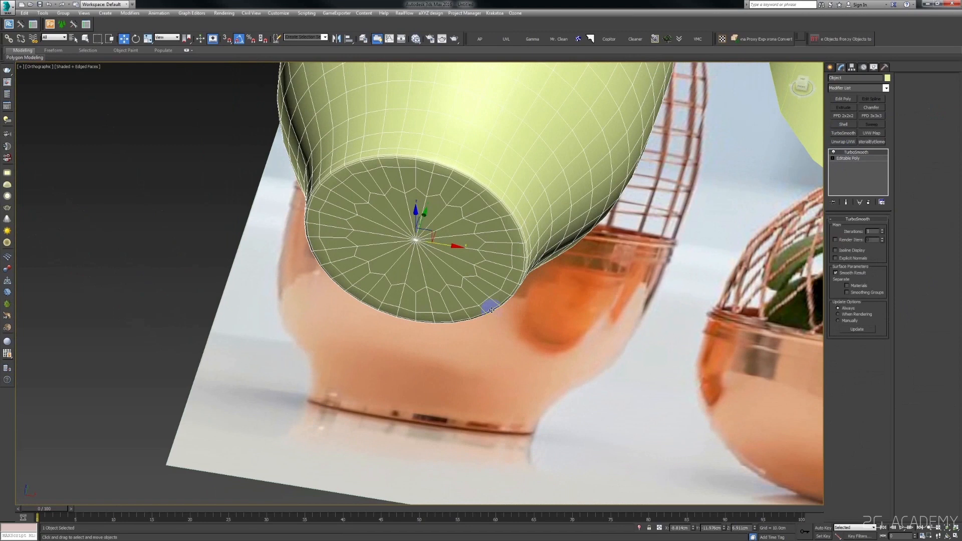
key(t)
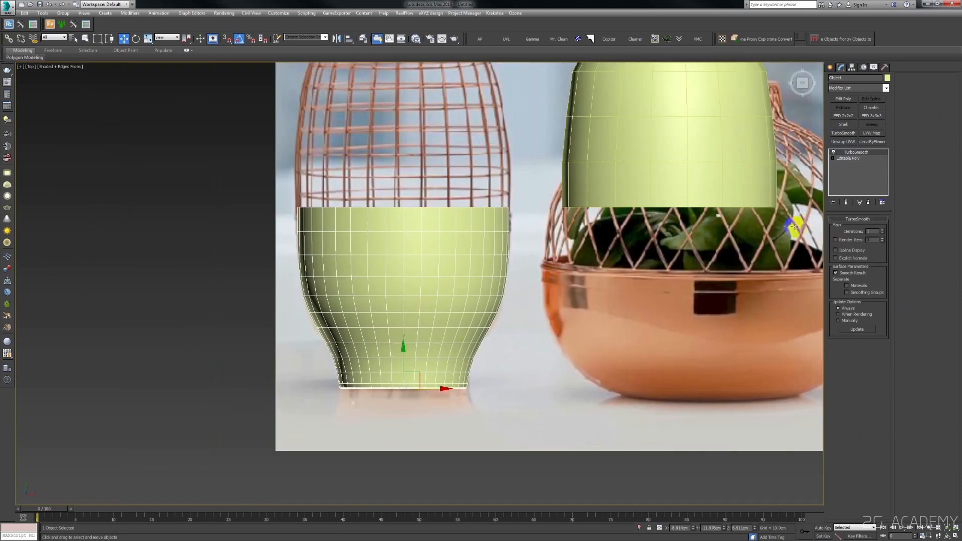
click(861, 232)
click(881, 231)
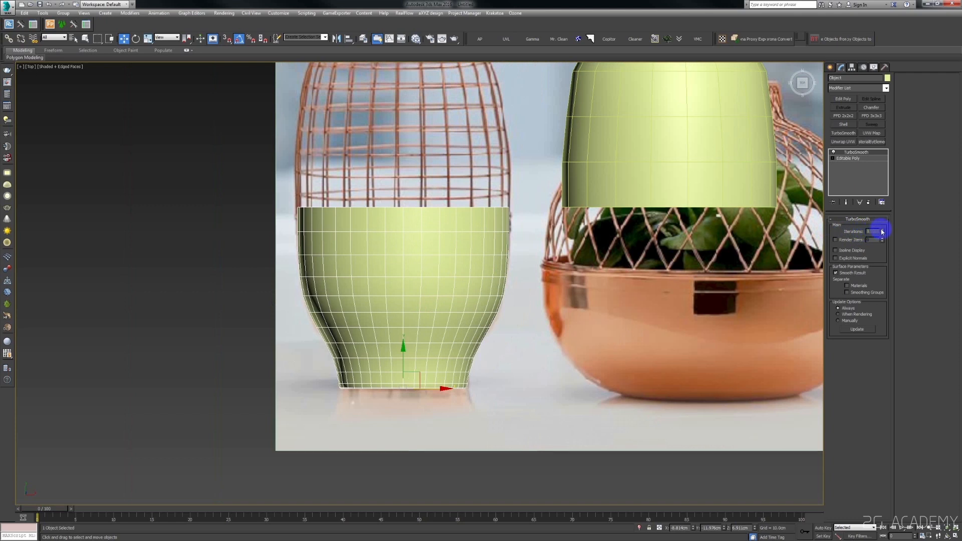
click(881, 230)
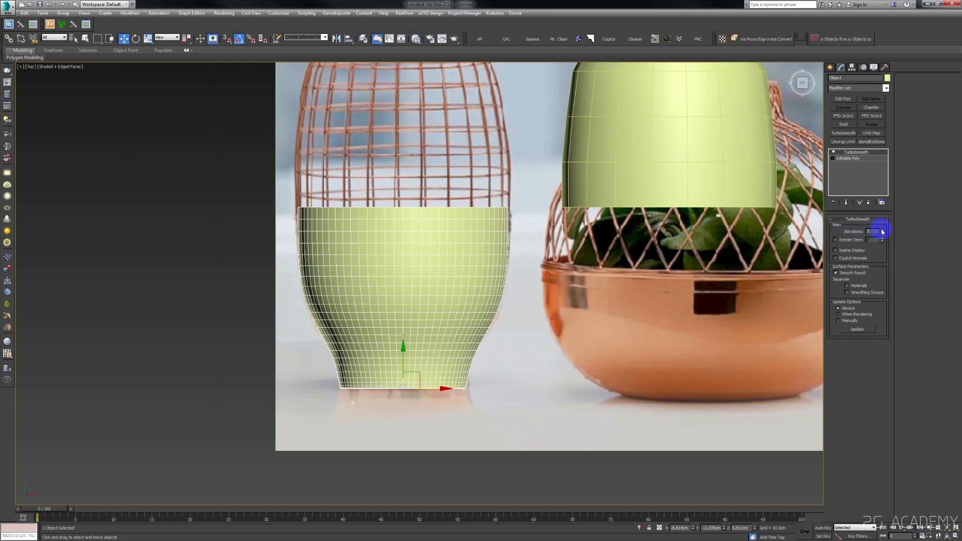
Add a Shell modifier to the smoothed vase base.
scroll(462, 281, up, 3)
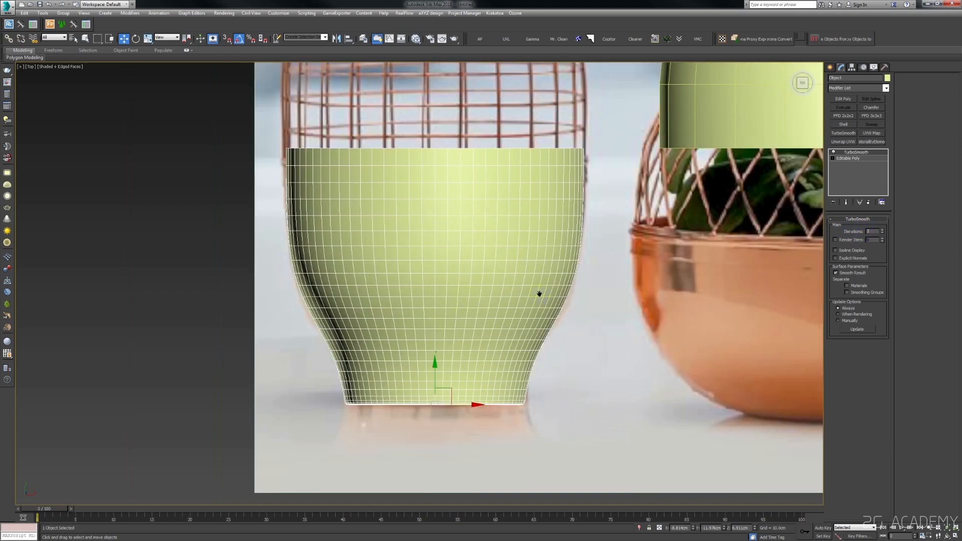
middle_drag(539, 293, 536, 305)
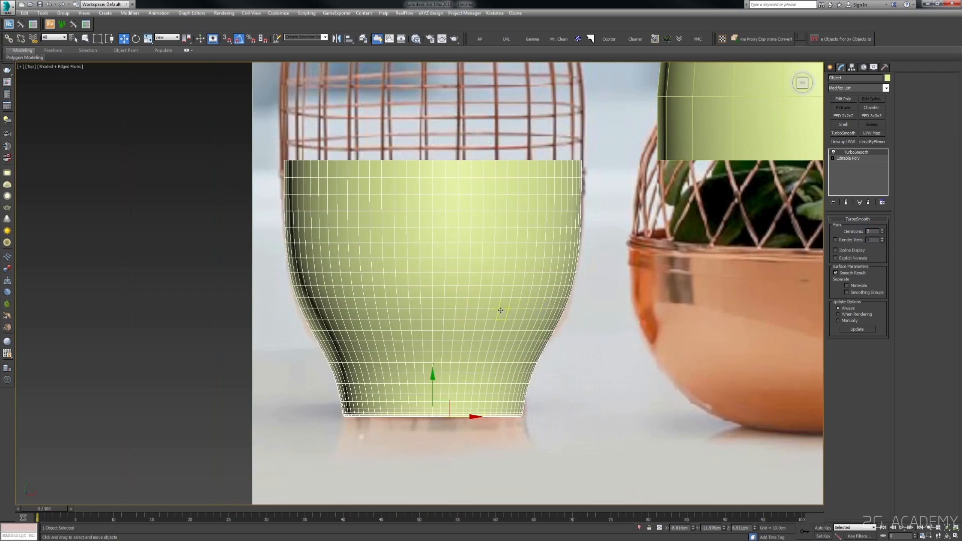
scroll(400, 299, down, 5)
mouse_move(400, 297)
alt+middle_down()
mouse_move(368, 281)
mouse_move(382, 300)
mouse_move(406, 304)
alt+middle_up()
key(t)
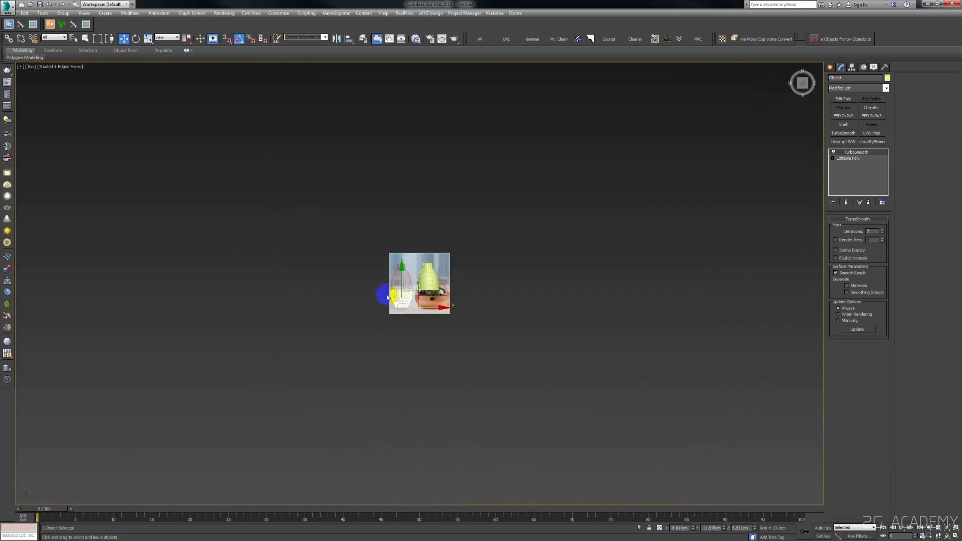
key(z)
click(851, 89)
scroll(852, 125, down, 2)
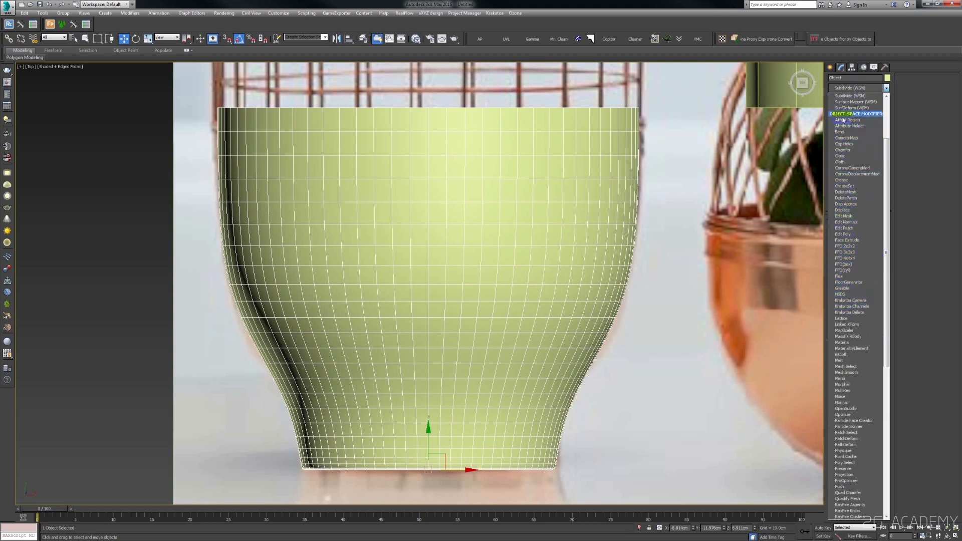
click(871, 88)
click(864, 88)
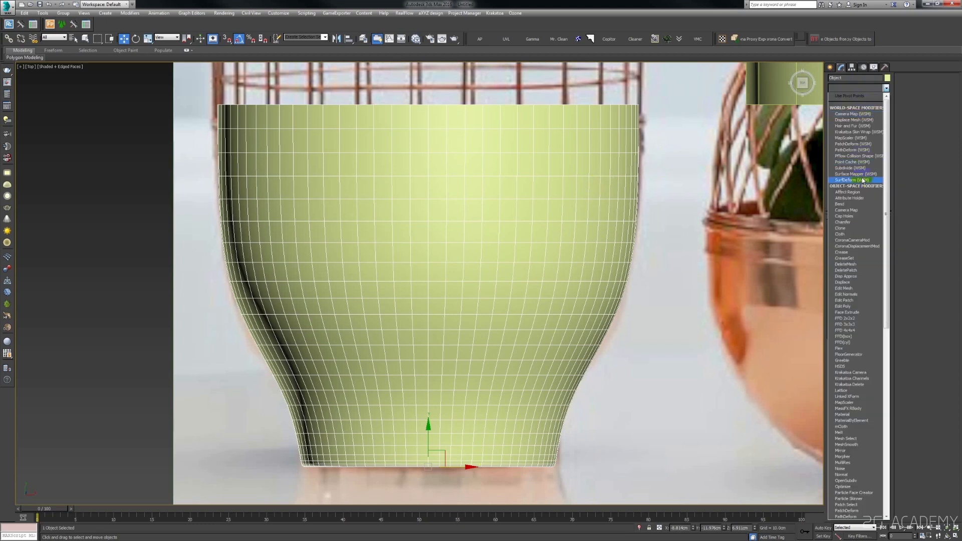
scroll(863, 180, down, 15)
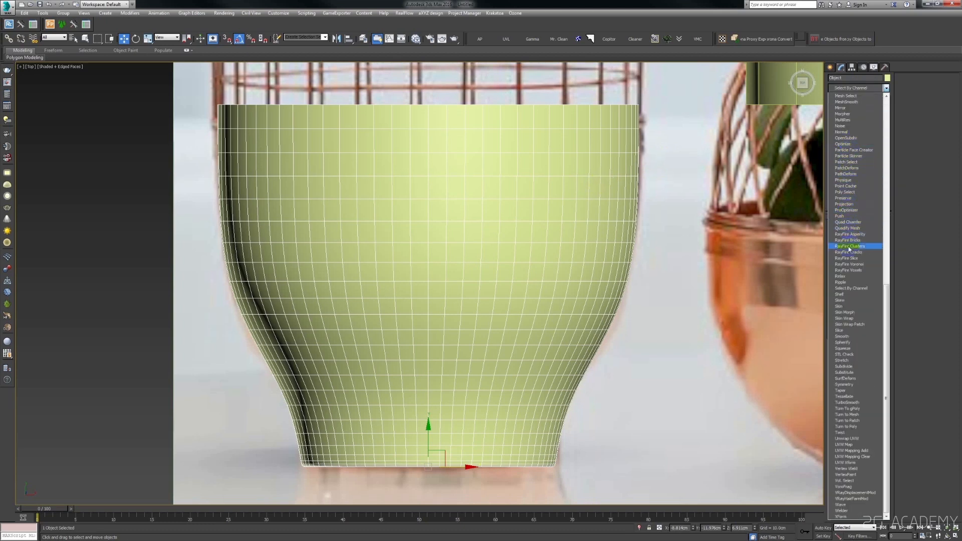
click(846, 294)
Set the base shell's outer amount to 0.1 cm and check the wall thickness around the open rim.
middle_drag(554, 243, 574, 220)
alt+middle_drag(517, 186, 522, 284)
scroll(538, 219, down, 4)
scroll(538, 218, up, 2)
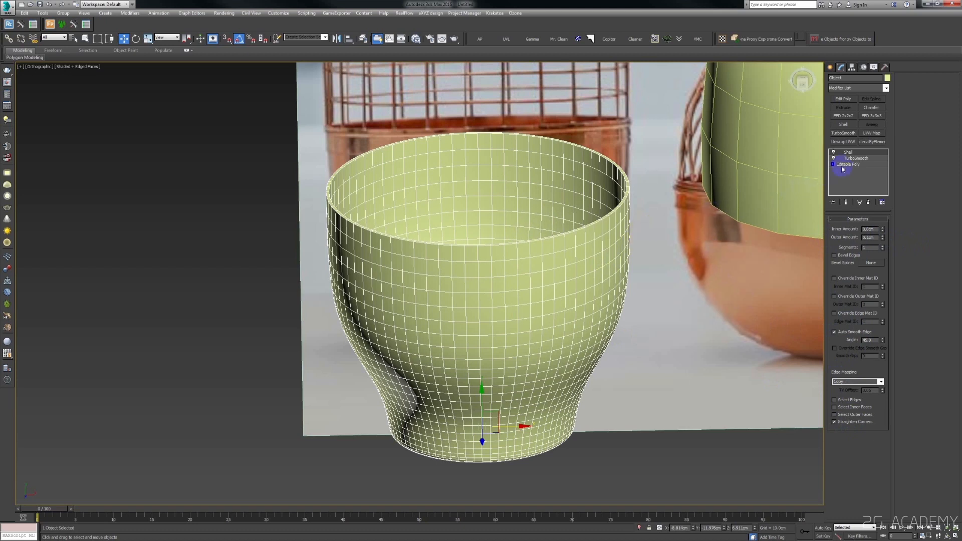
middle_drag(537, 188, 537, 207)
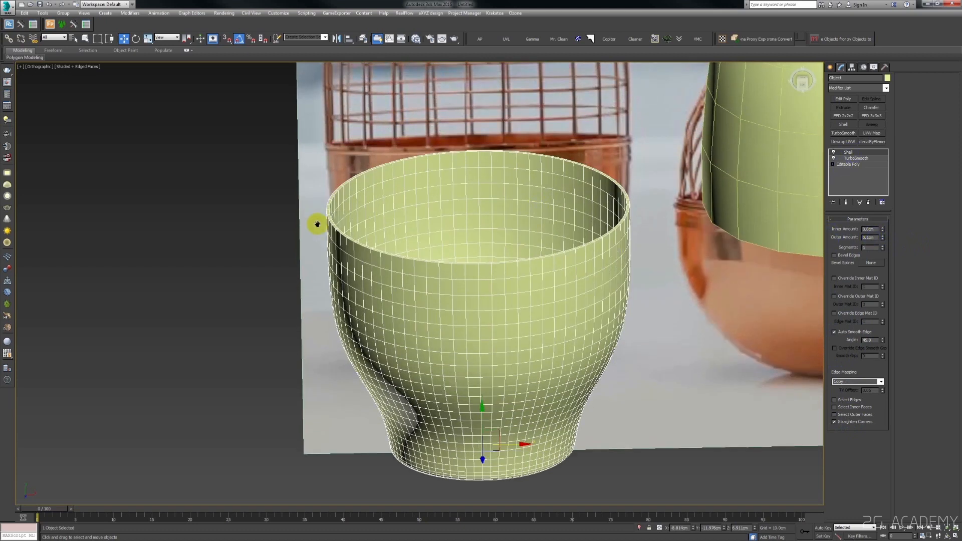
scroll(317, 224, down, 3)
key(t)
key(z)
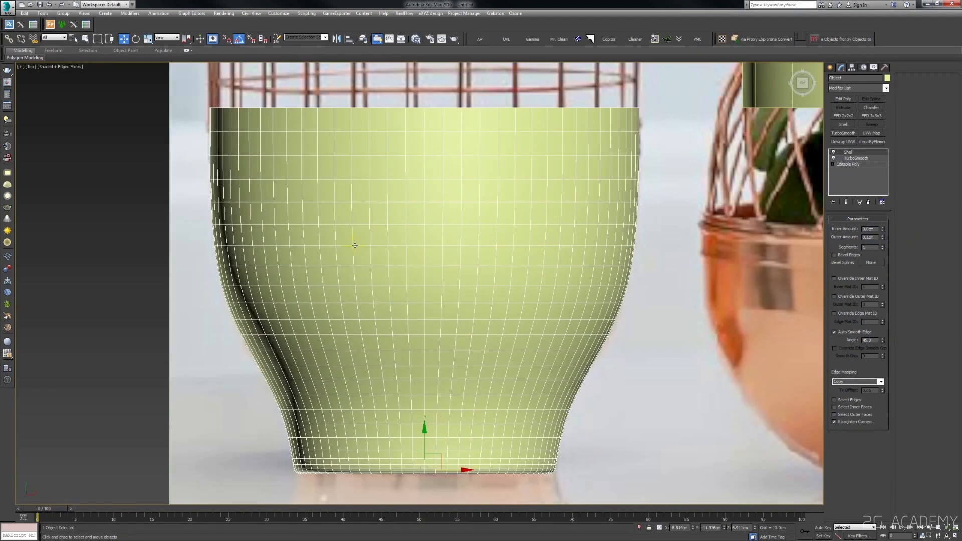
Snap the wire-top cylinder back onto the base's upper rim and make it see-through over the reference.
click(534, 259)
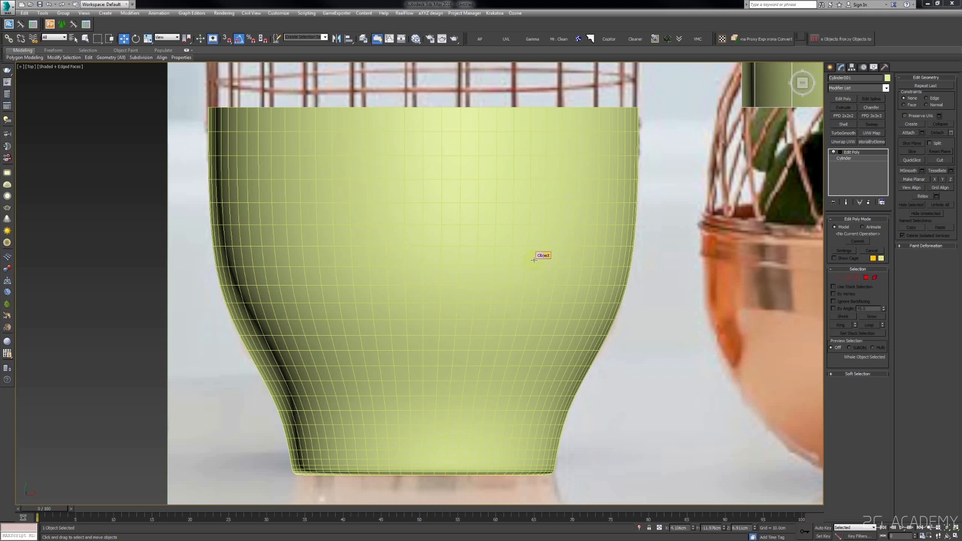
scroll(535, 271, down, 5)
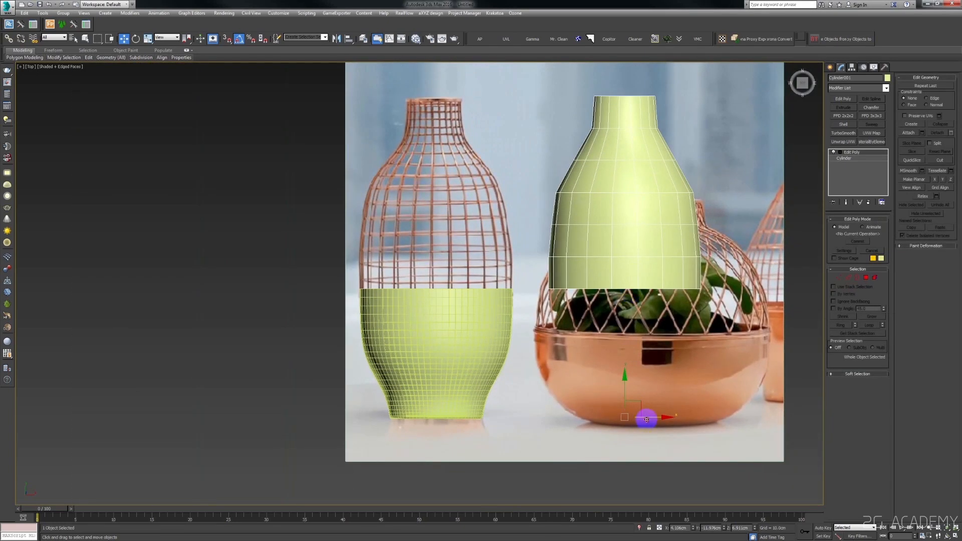
key(s)
drag(646, 419, 461, 317)
scroll(436, 285, up, 5)
drag(426, 291, 433, 290)
key(s)
middle_drag(463, 244, 453, 284)
key(alt+x)
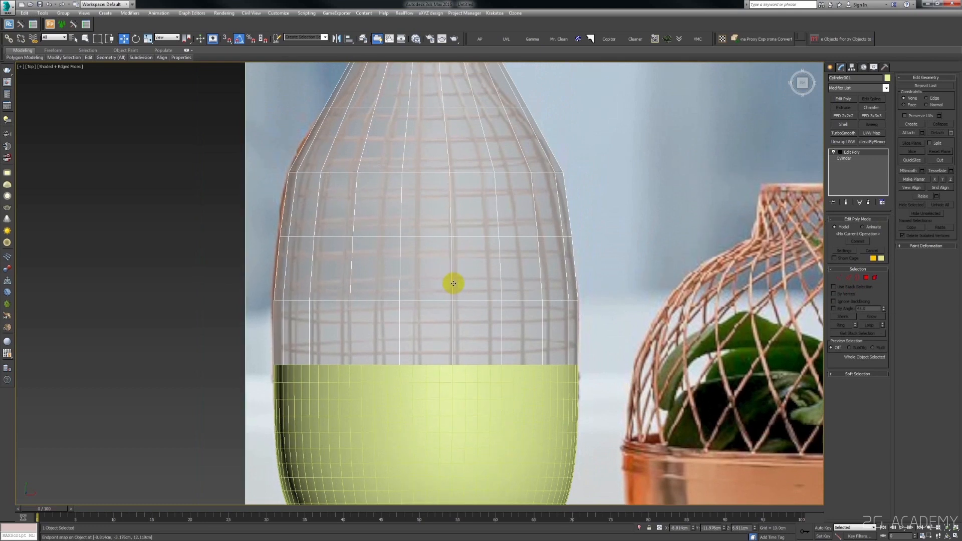
Select the first vertex row above the base on the wire top and move it slightly down.
middle_drag(329, 326, 329, 328)
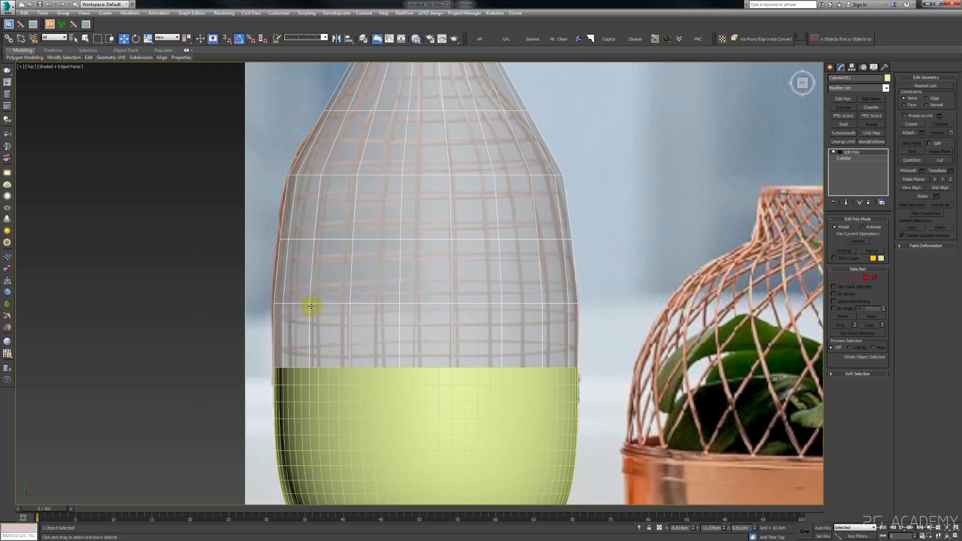
key(1)
drag(308, 311, 621, 276)
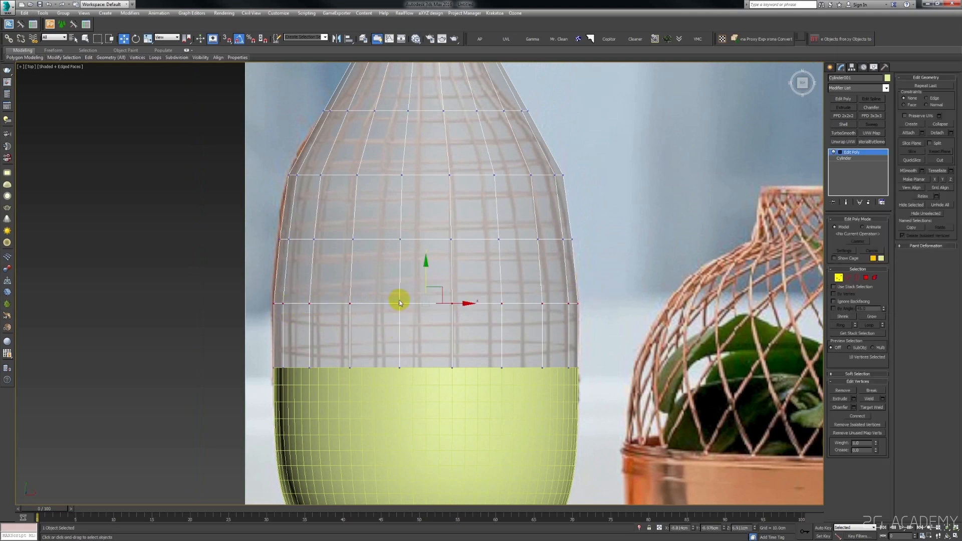
middle_drag(388, 286, 388, 290)
drag(426, 275, 425, 289)
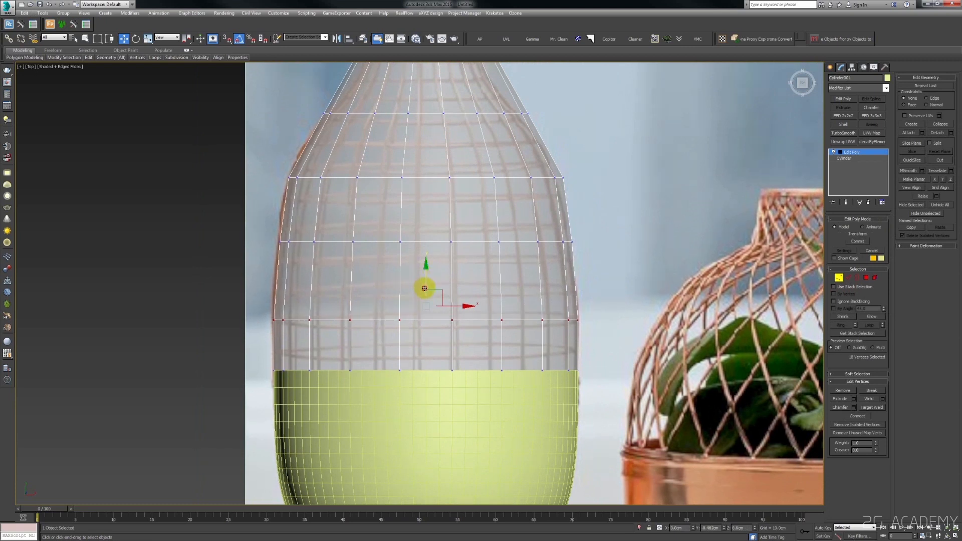
middle_drag(425, 289, 423, 300)
Move the second and third vertex rows of the wire top down to space the horizontal edges along the body.
drag(233, 243, 633, 262)
drag(423, 221, 427, 247)
middle_drag(345, 242, 334, 293)
drag(243, 230, 633, 251)
drag(411, 212, 412, 232)
middle_drag(402, 234, 412, 266)
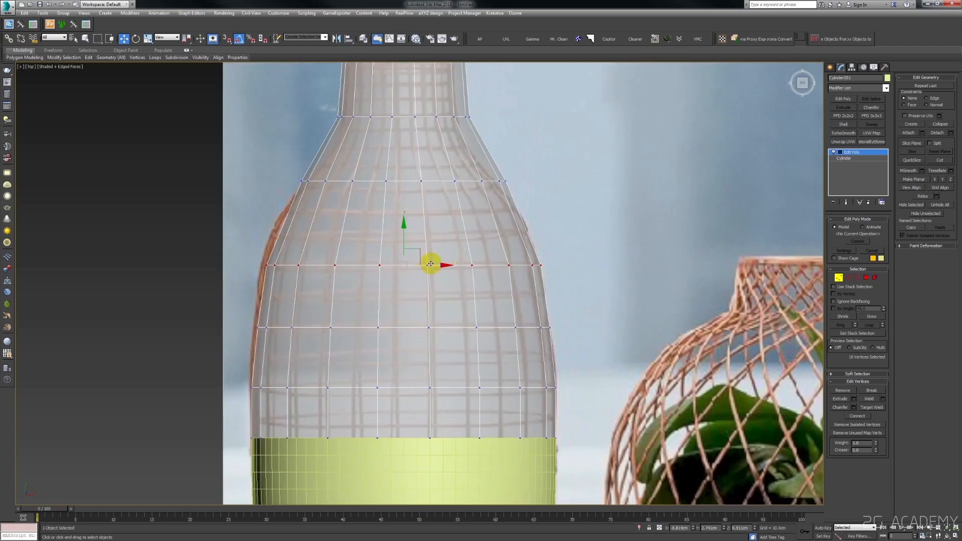
middle_drag(421, 222, 417, 234)
middle_drag(398, 268, 378, 281)
Lower the shoulder vertex row and the row at the foot of the neck to follow the reference curve.
drag(240, 211, 241, 211)
drag(388, 180, 388, 210)
middle_drag(389, 172, 381, 200)
drag(313, 168, 532, 202)
drag(378, 167, 386, 206)
middle_drag(401, 183, 396, 218)
Connect the neck's vertical edges with a horizontal edge loop and slide it down towards the shoulder.
key(2)
drag(534, 228, 247, 202)
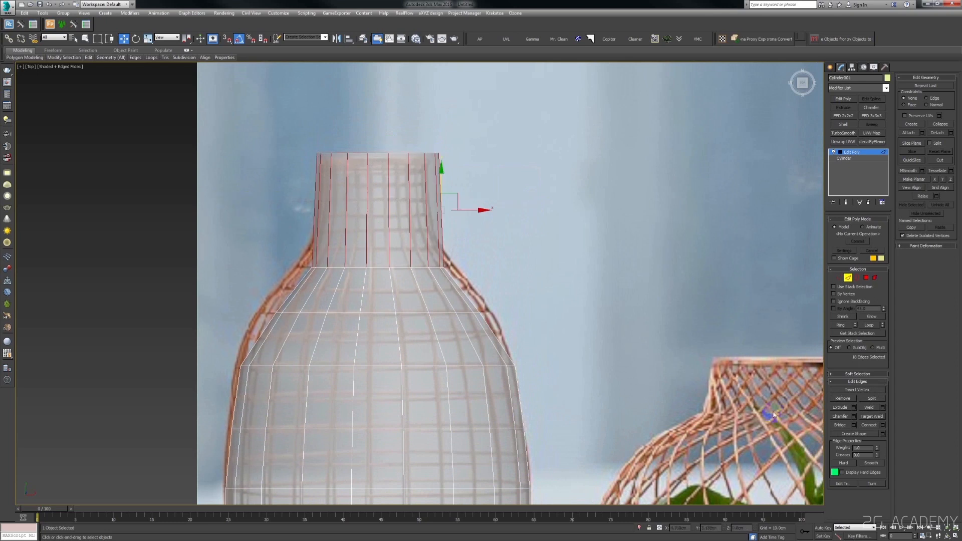
click(874, 427)
scroll(381, 210, up, 2)
drag(374, 211, 375, 240)
Connect the upper neck section's vertical edges with another horizontal loop and lower it slightly.
drag(533, 241, 193, 212)
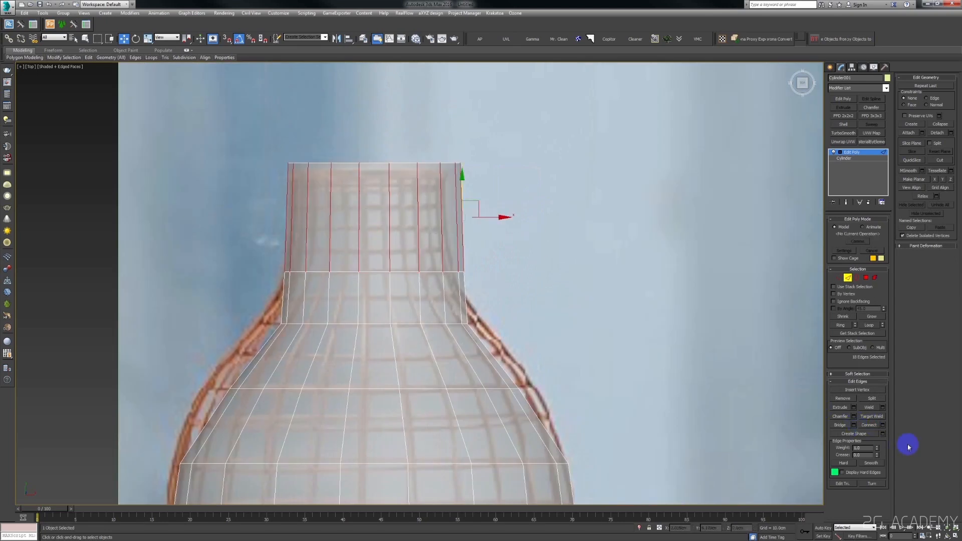
click(867, 426)
drag(373, 192, 374, 203)
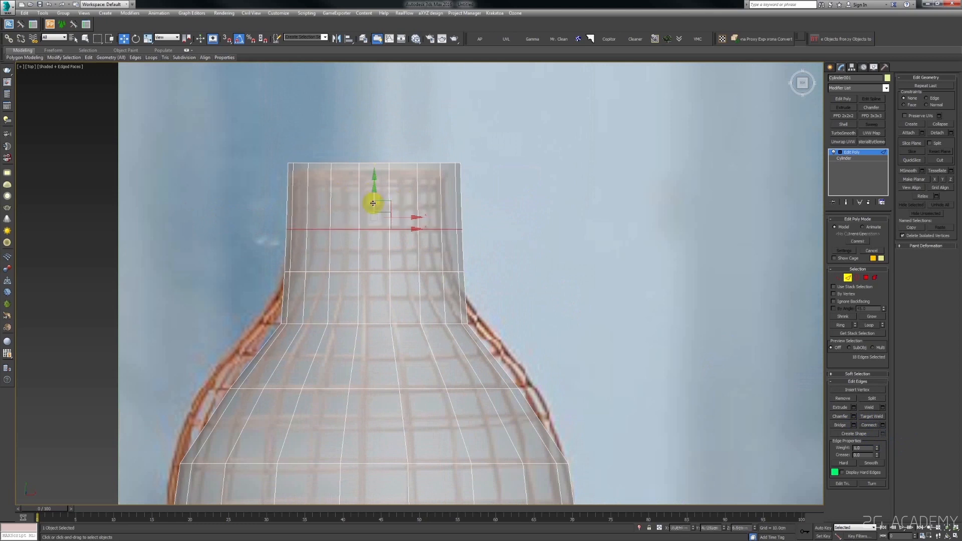
Select the vertex row at the foot of the neck and scale it outward to meet the reference shoulder.
middle_drag(379, 286, 399, 228)
key(1)
drag(234, 243, 622, 296)
middle_drag(399, 274, 447, 254)
scroll(461, 245, down, 4)
key(t)
key(z)
middle_drag(363, 259, 482, 277)
scroll(460, 276, down, 4)
key(r)
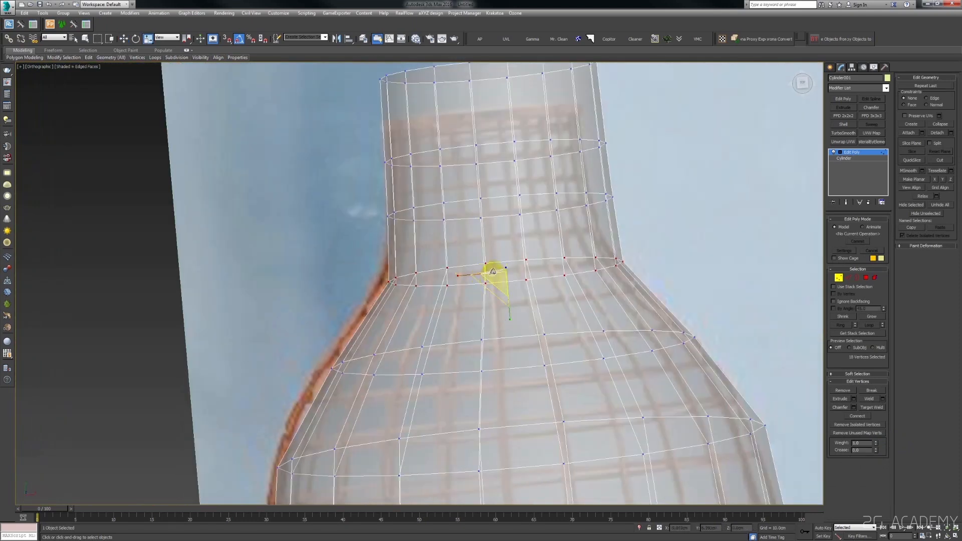
key(t)
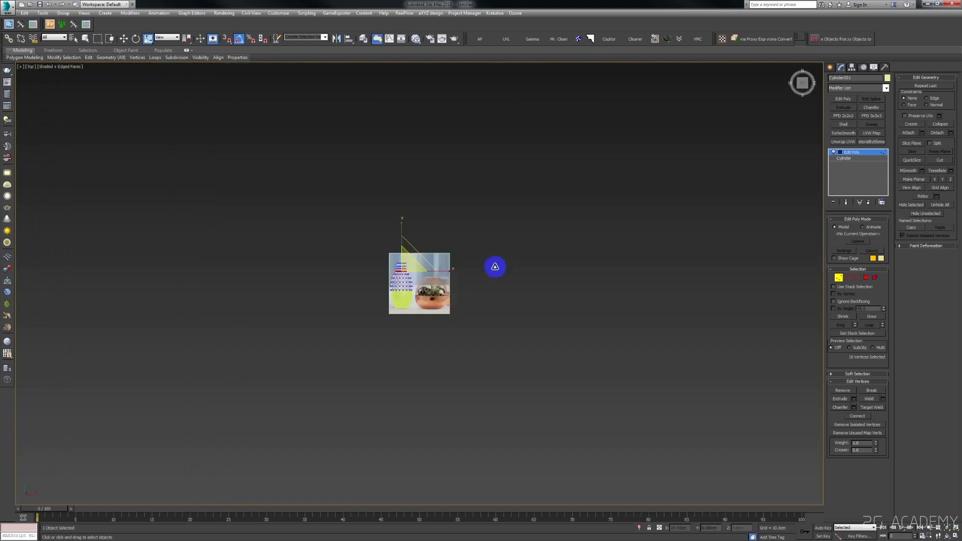
key(z)
scroll(495, 273, down, 5)
alt+middle_drag(494, 273, 472, 278)
key(t)
key(z)
scroll(457, 289, down, 5)
Scale the shoulder vertices below the neck outward to match the vase silhouette in the reference.
drag(286, 330, 701, 391)
middle_drag(502, 371, 510, 336)
scroll(524, 346, down, 3)
drag(500, 324, 496, 318)
key(t)
click(498, 319)
key(z)
scroll(495, 322, down, 2)
scroll(399, 291, up, 2)
drag(296, 259, 675, 302)
scroll(491, 275, down, 5)
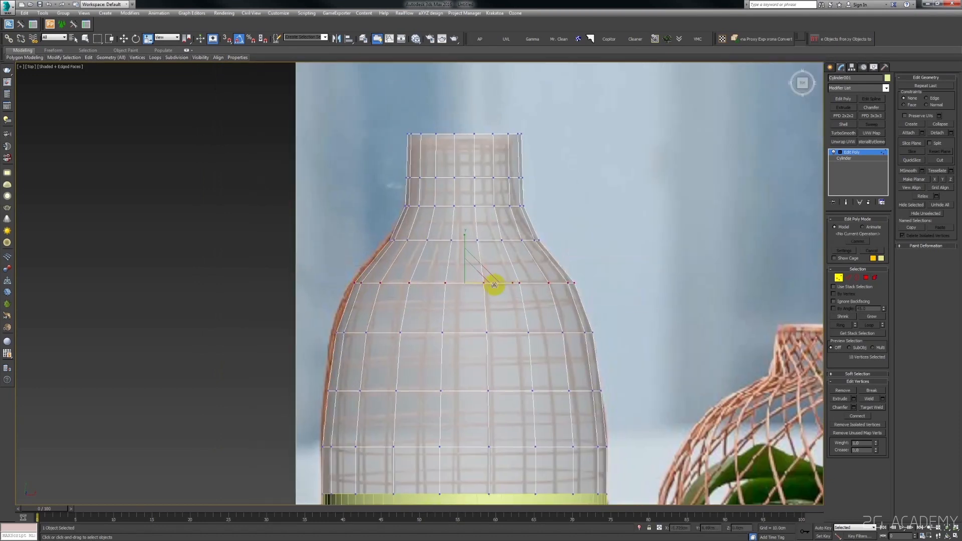
Lower the neck's top vertex row slightly to match the reference rim and leave vertex editing.
key(w)
mouse_move(478, 283)
middle_down()
mouse_move(476, 271)
mouse_move(476, 293)
middle_up()
scroll(477, 271, up, 2)
key(1)
scroll(475, 292, down, 2)
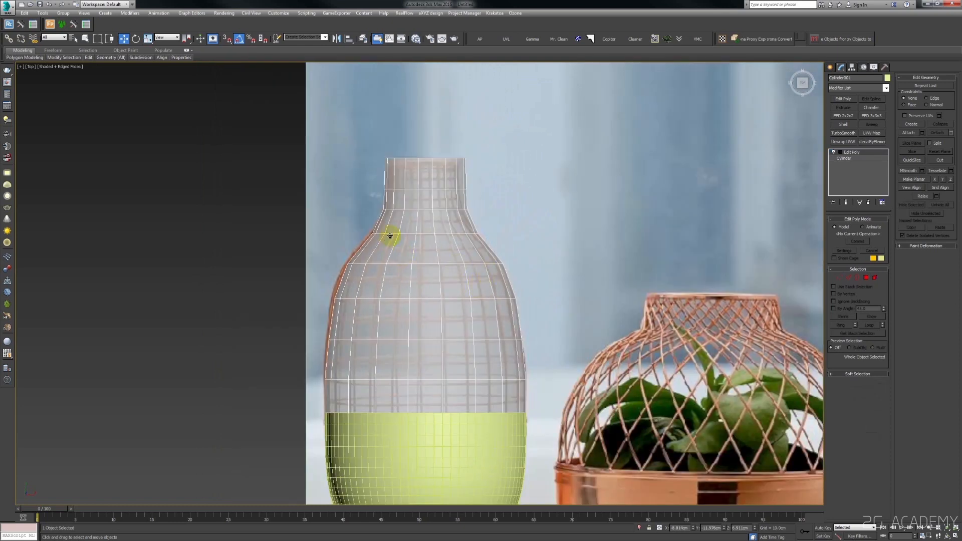
scroll(395, 190, up, 1)
key(1)
scroll(436, 171, up, 2)
drag(425, 159, 425, 172)
key(1)
middle_drag(523, 246, 454, 199)
scroll(456, 199, down, 3)
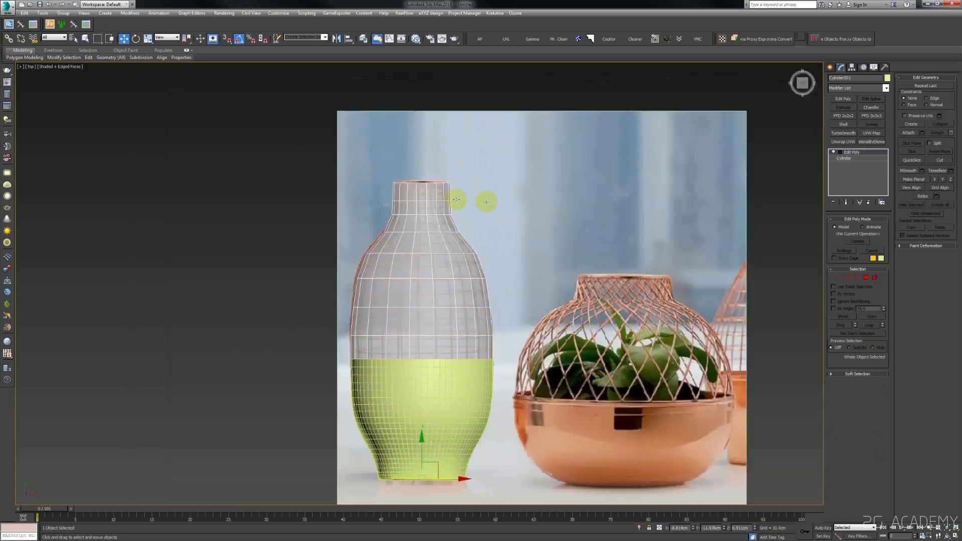
Try a TurboSmooth modifier on the wire top and undo it.
click(844, 132)
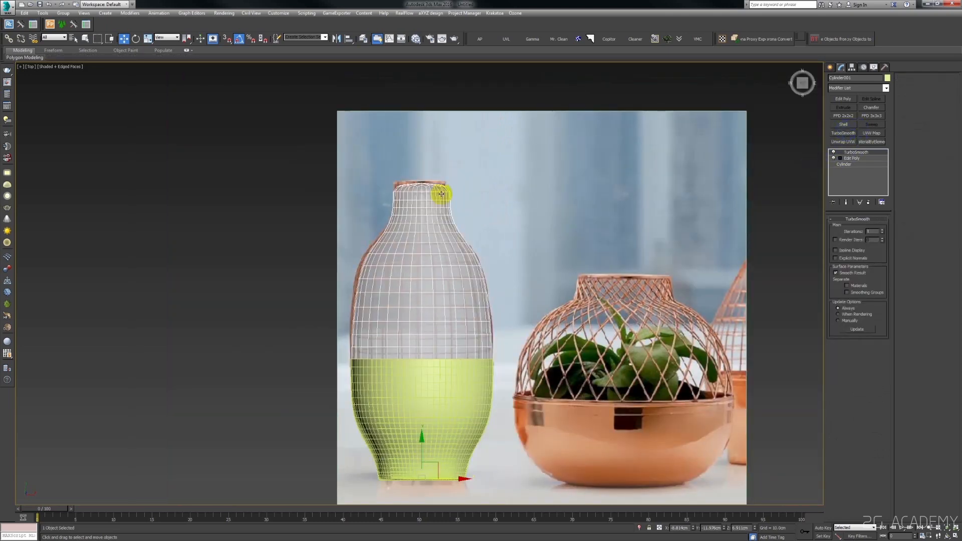
scroll(441, 194, up, 2)
key(ctrl+z)
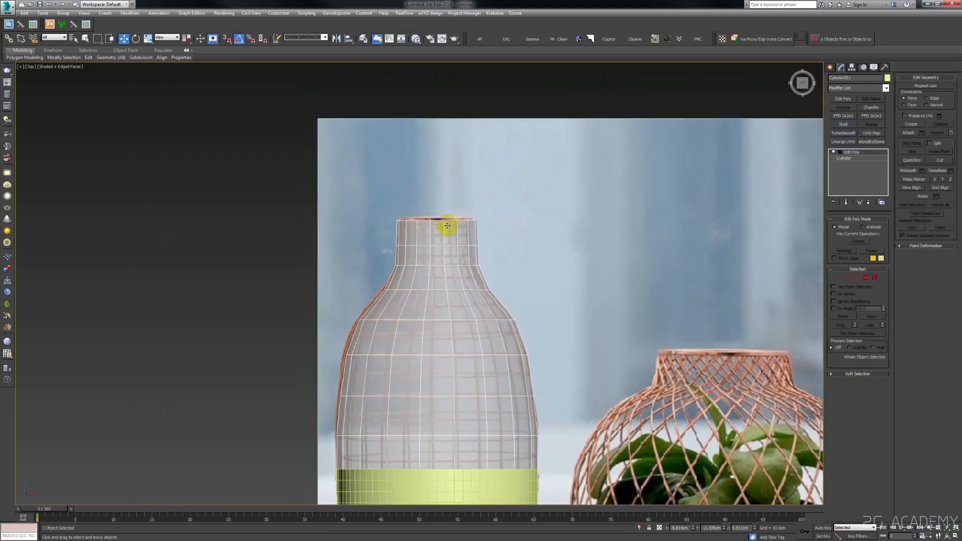
Delete the polygon capping the wire top's neck opening and leave polygon editing.
key(4)
click(453, 210)
alt+middle_drag(388, 225, 337, 236)
scroll(433, 212, up, 4)
key(Delete)
scroll(444, 275, down, 3)
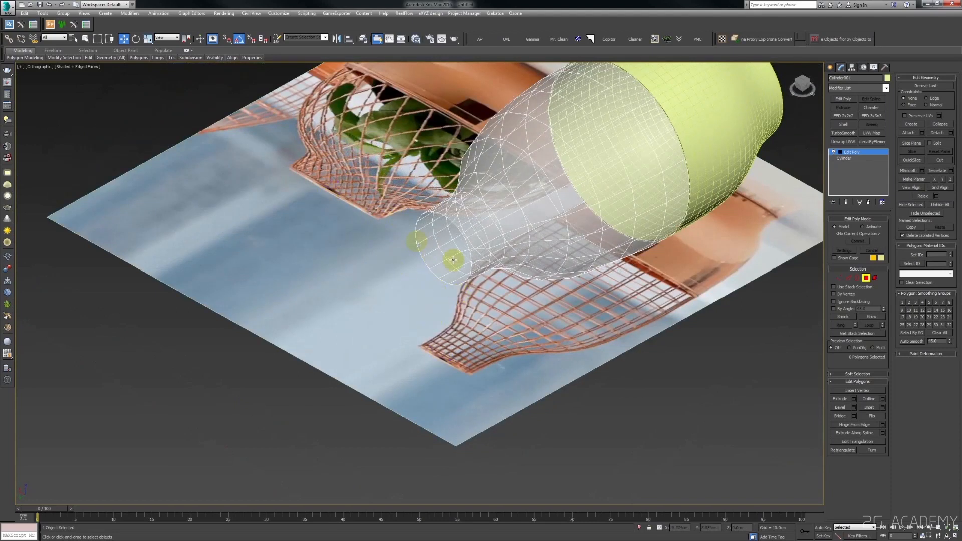
key(t)
key(z)
middle_drag(418, 263, 416, 272)
scroll(416, 272, down, 2)
key(4)
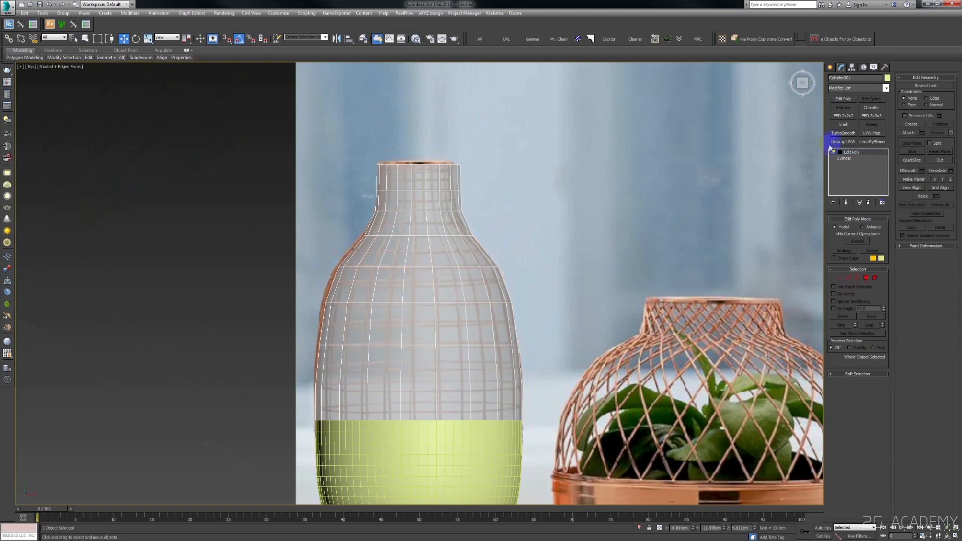
Apply TurboSmooth to the open wire top and compare its grid with the reference wires.
click(843, 133)
scroll(414, 269, up, 3)
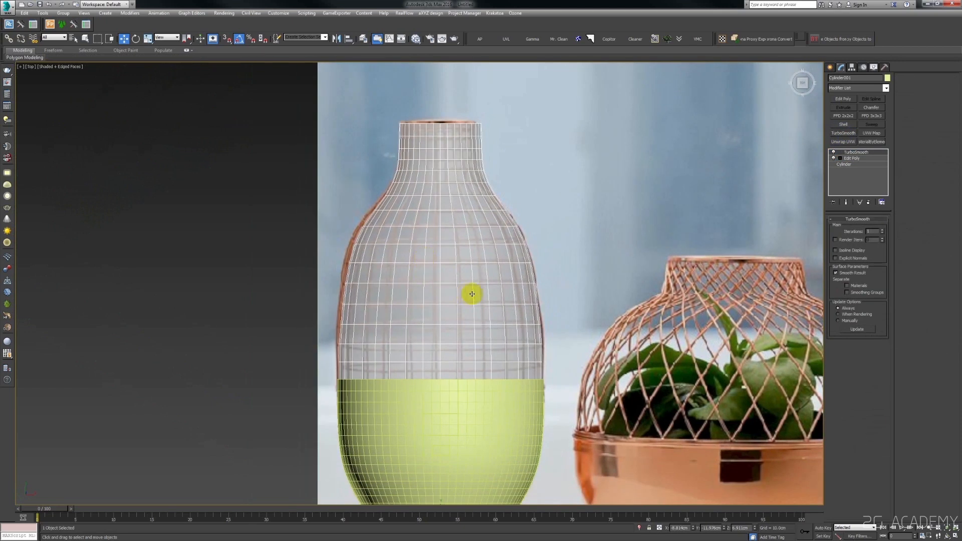
middle_drag(426, 275, 423, 293)
scroll(426, 291, down, 2)
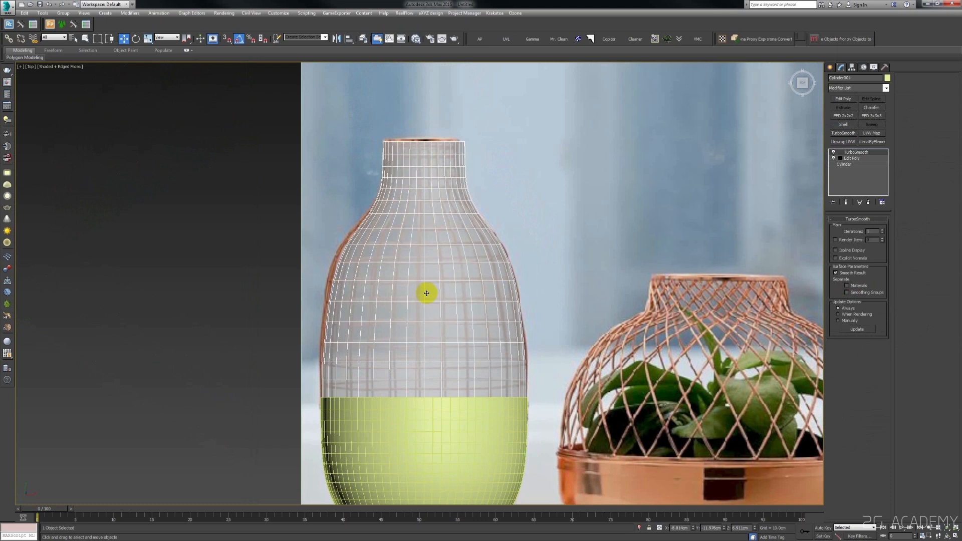
middle_drag(429, 295, 425, 301)
scroll(359, 269, up, 2)
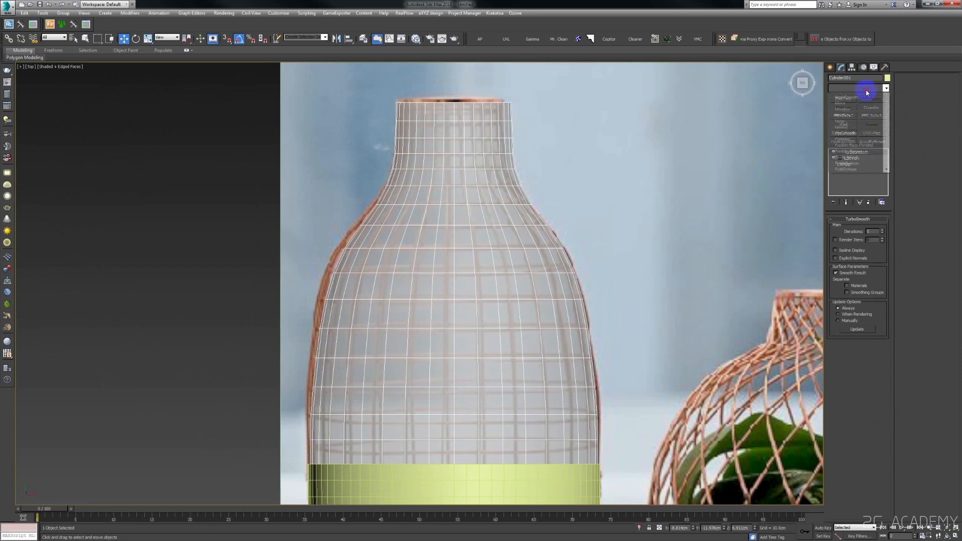
Add a Lattice modifier above TurboSmooth on the wire top.
click(867, 90)
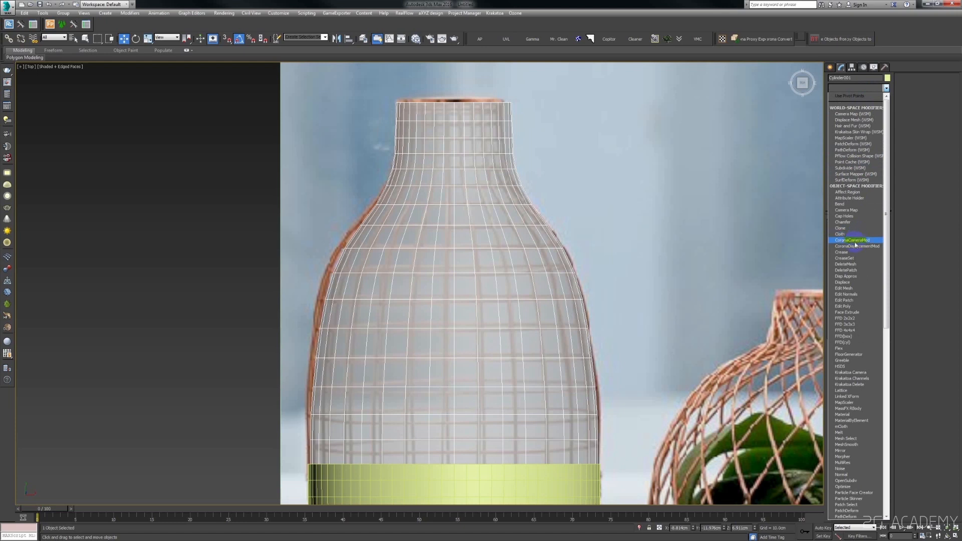
key(l)
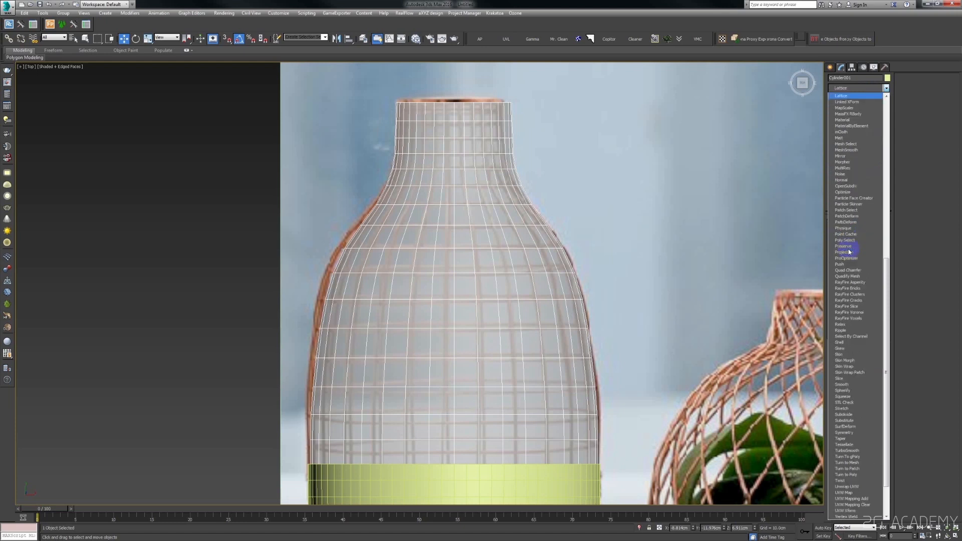
click(847, 98)
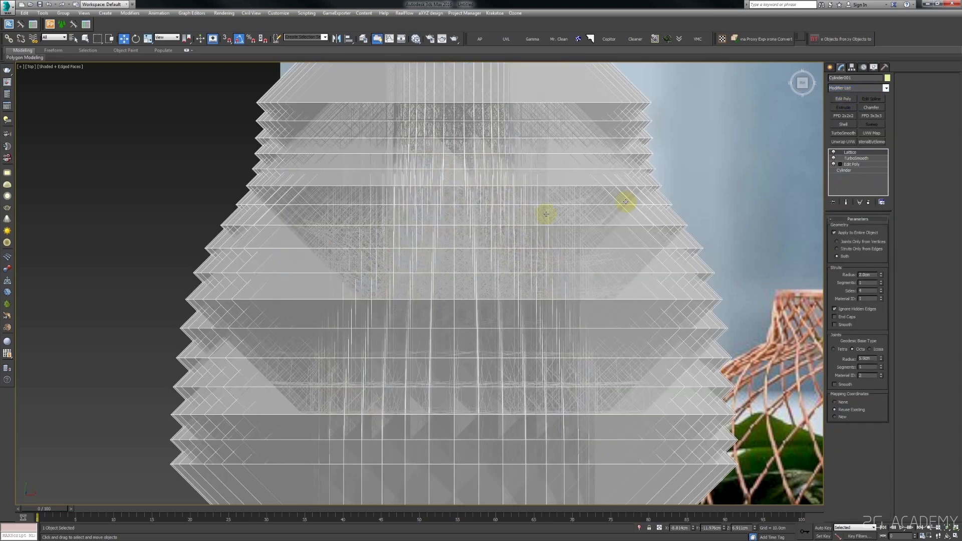
scroll(517, 212, down, 8)
scroll(511, 258, up, 5)
middle_drag(510, 258, 504, 265)
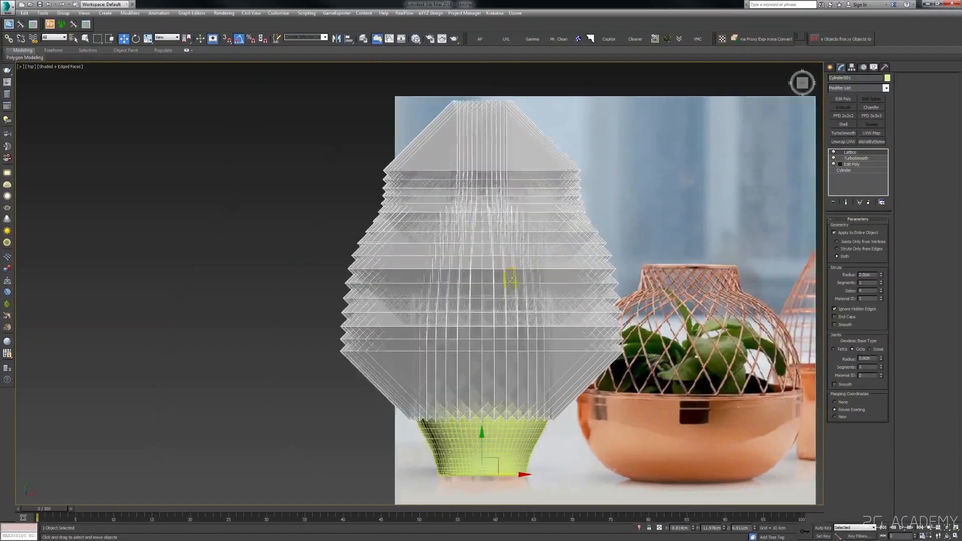
Set the lattice's strut radius and joint radius to 0.05 cm each.
alt+middle_drag(570, 246, 575, 210)
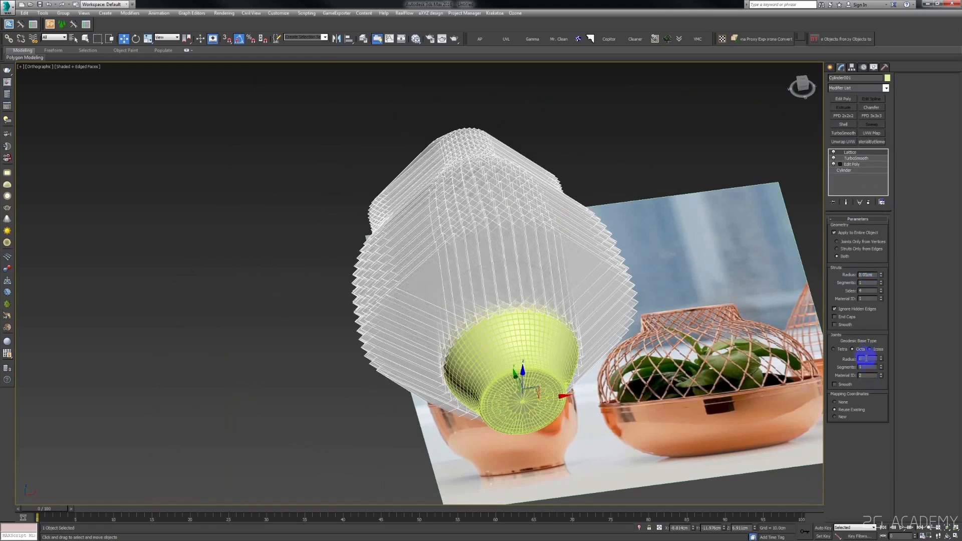
key(Return)
key(t)
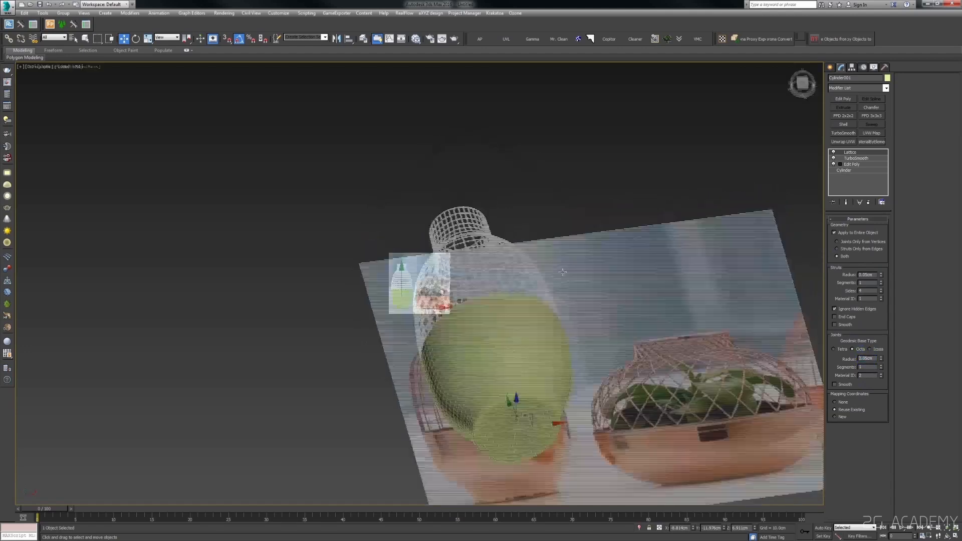
middle_drag(441, 293, 455, 268)
scroll(454, 275, up, 2)
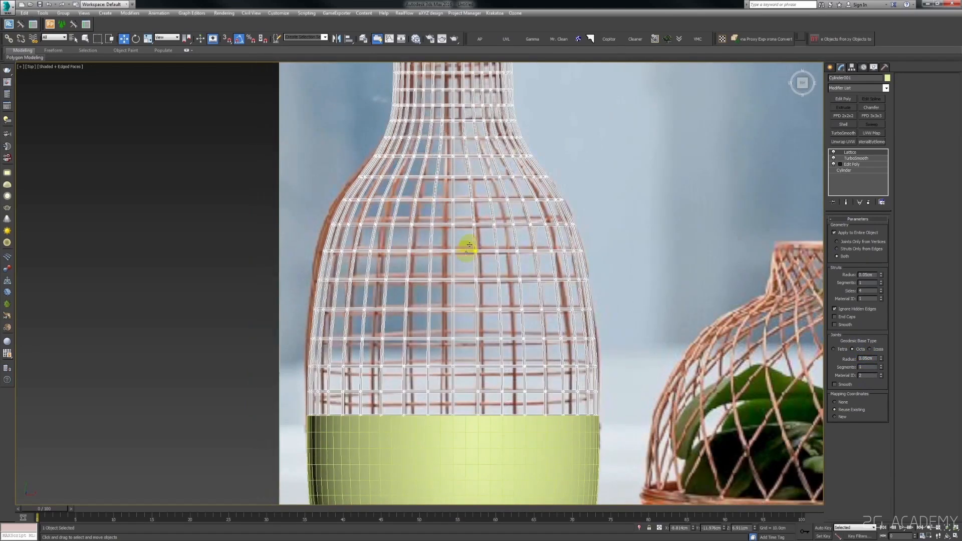
Examine the lattice struts and joints up close and compare their thickness with the reference wires.
scroll(518, 259, up, 2)
alt+middle_drag(518, 259, 488, 285)
scroll(515, 301, up, 1)
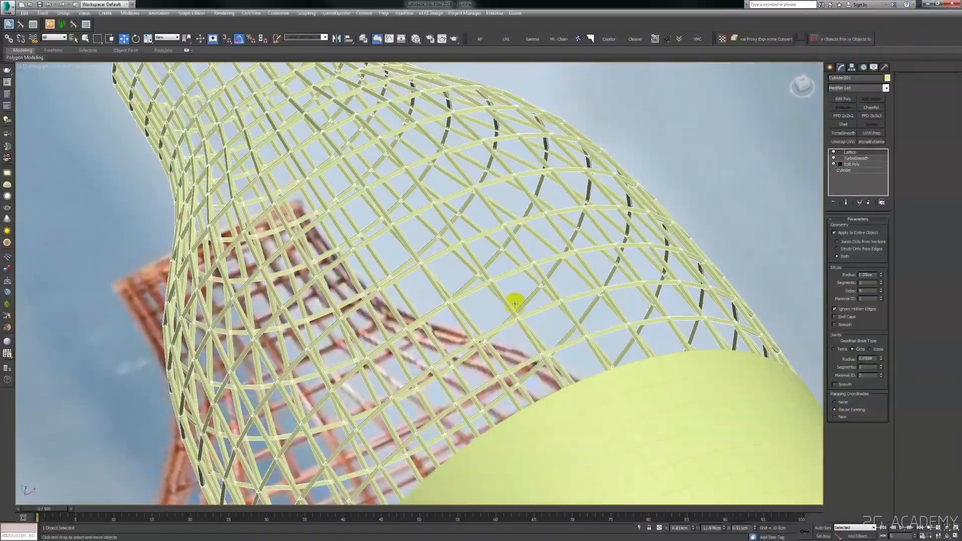
scroll(530, 236, up, 1)
scroll(563, 195, up, 1)
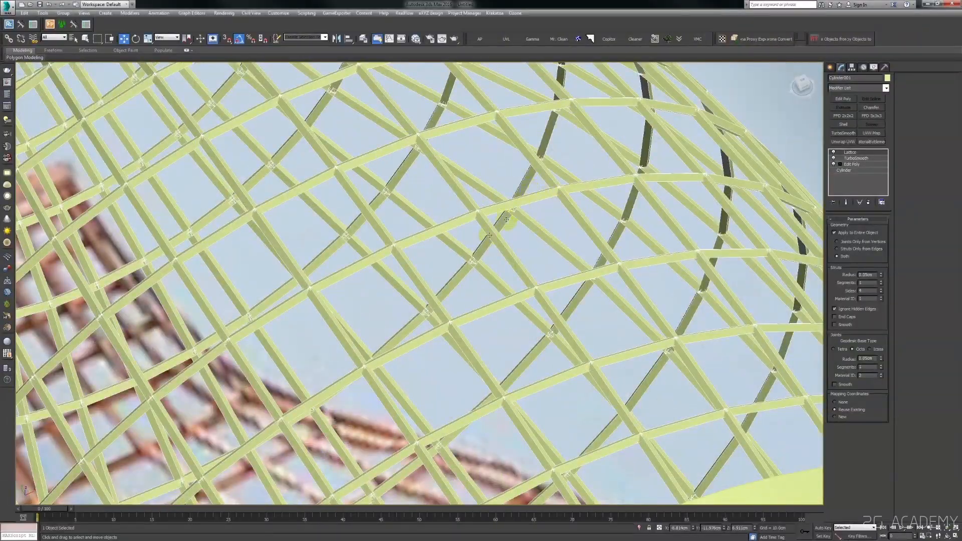
middle_drag(490, 235, 551, 236)
scroll(598, 232, down, 3)
key(t)
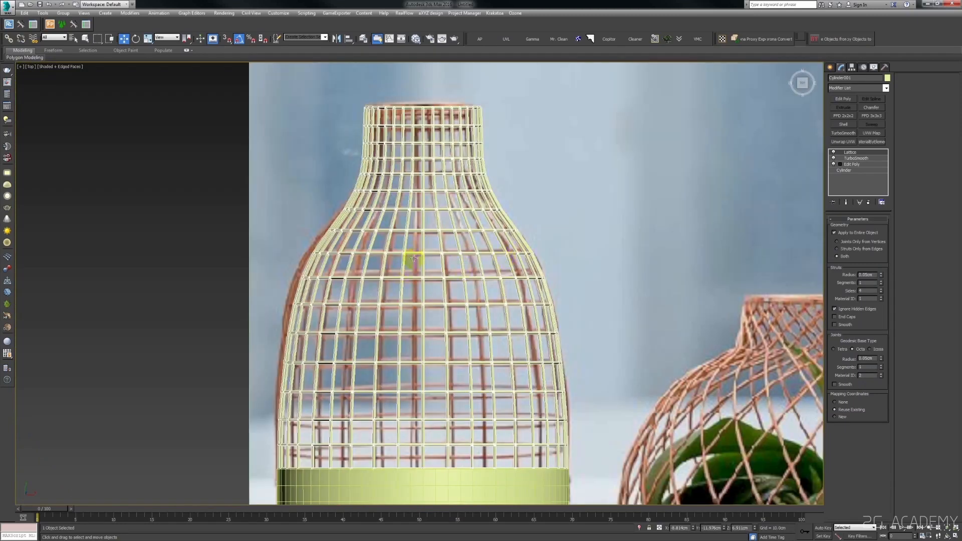
scroll(417, 253, up, 6)
middle_drag(411, 301, 422, 293)
scroll(421, 293, down, 3)
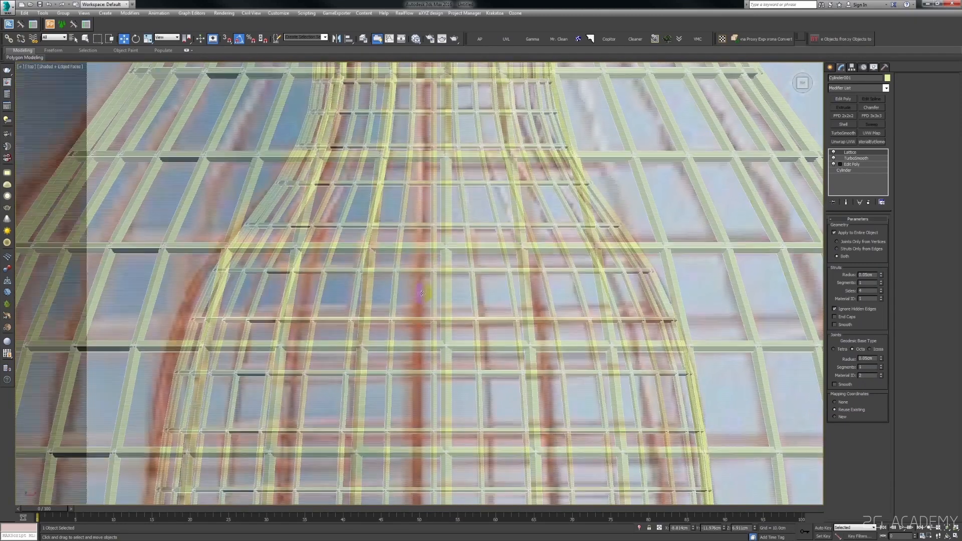
scroll(422, 293, down, 5)
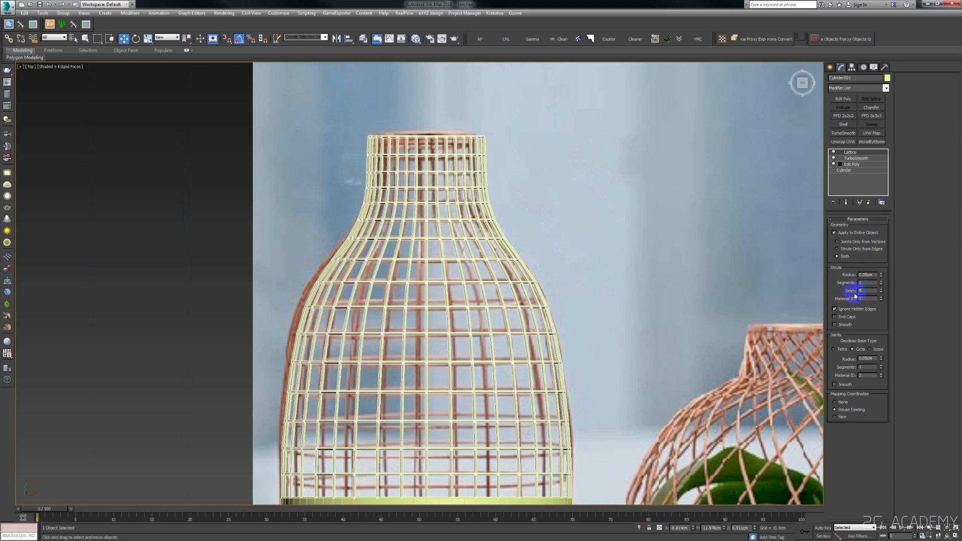
Set the lattice struts' number of sides to 10 and check how round the wires look against the reference.
key(Return)
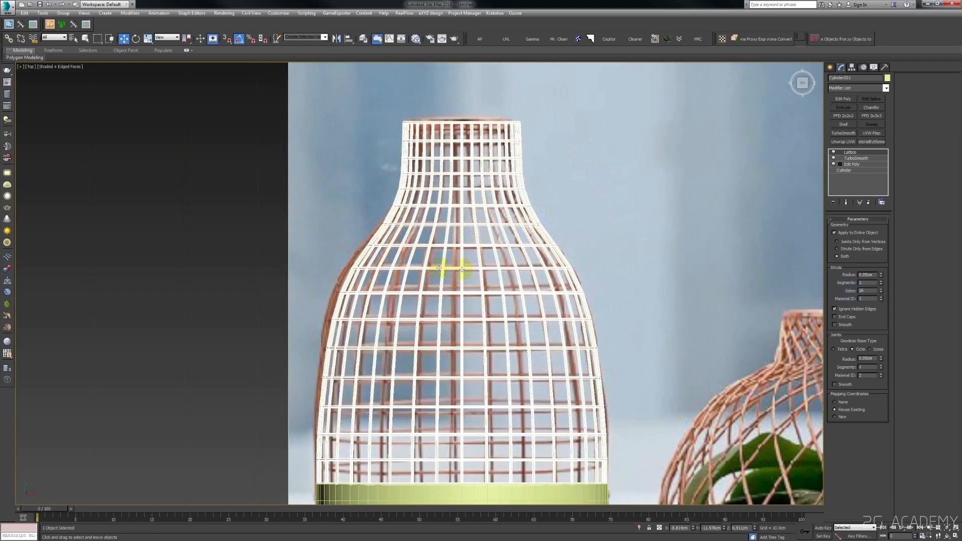
scroll(457, 268, up, 10)
middle_drag(457, 291, 439, 269)
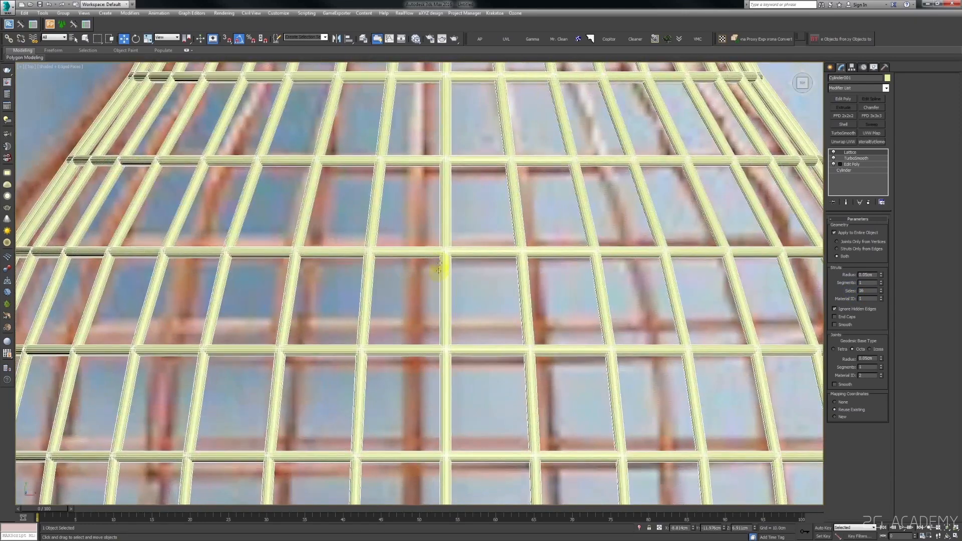
scroll(442, 282, down, 10)
scroll(365, 242, up, 3)
scroll(369, 242, up, 2)
scroll(428, 251, down, 6)
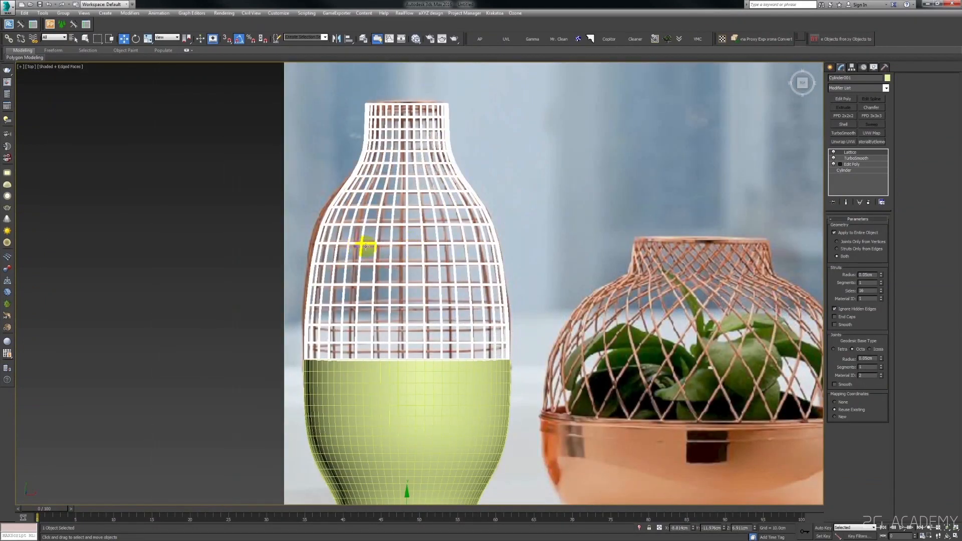
Select the solid base along with the wire top, rotate both upright and move them beside the reference image.
middle_drag(367, 242, 371, 259)
alt+middle_drag(476, 295, 414, 249)
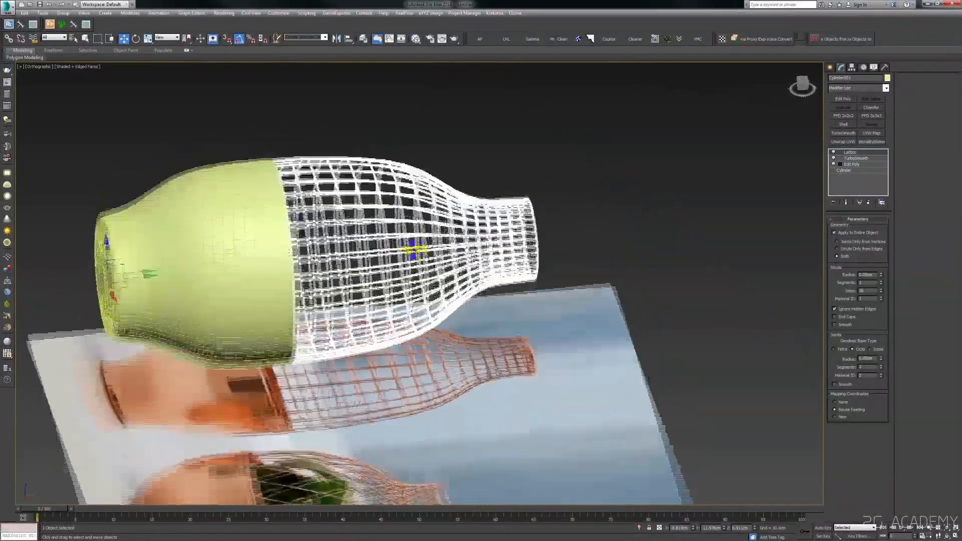
ctrl+click(244, 253)
key(t)
key(z)
middle_drag(245, 255, 268, 264)
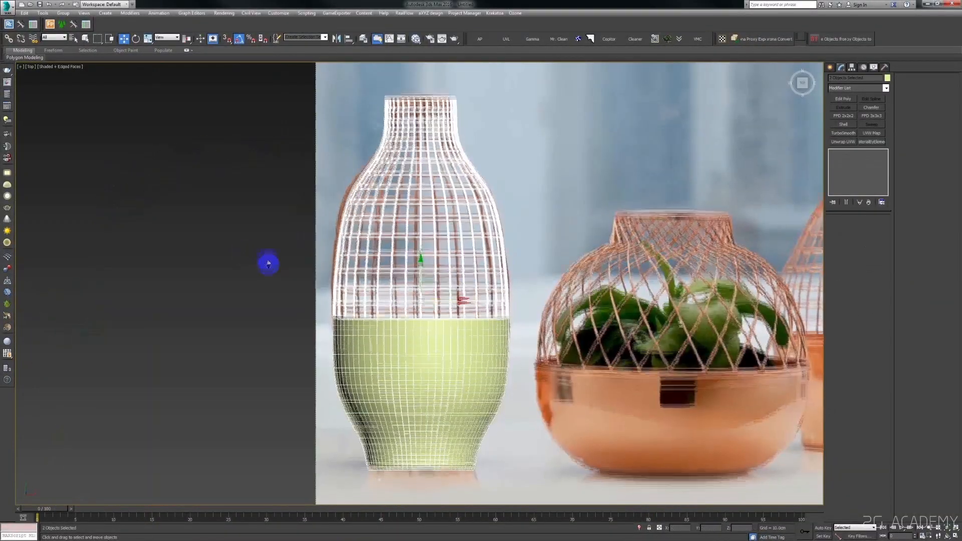
scroll(268, 264, down, 2)
key(e)
drag(377, 262, 221, 280)
key(w)
alt+middle_drag(221, 280, 122, 269)
click(122, 269)
Switch to a perspective view and inspect the upright vase's wire top and solid base.
key(p)
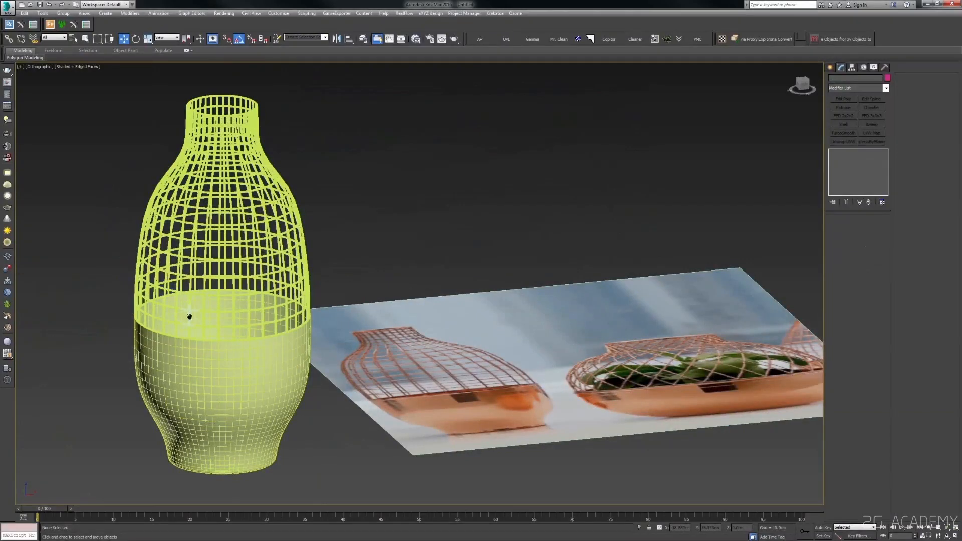
scroll(194, 301, up, 6)
scroll(195, 301, down, 4)
click(203, 300)
alt+middle_drag(204, 301, 251, 317)
click(122, 314)
middle_drag(122, 314, 334, 302)
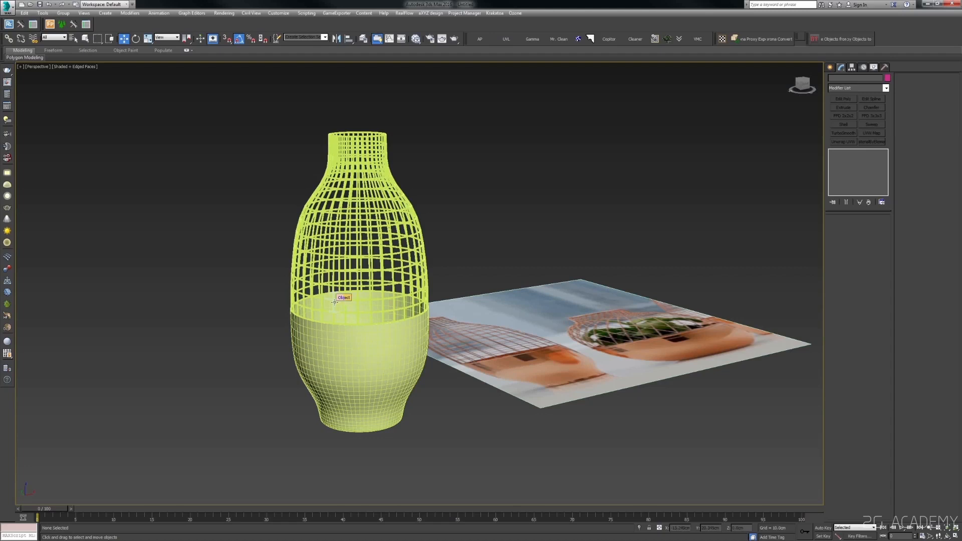
middle_drag(334, 302, 341, 312)
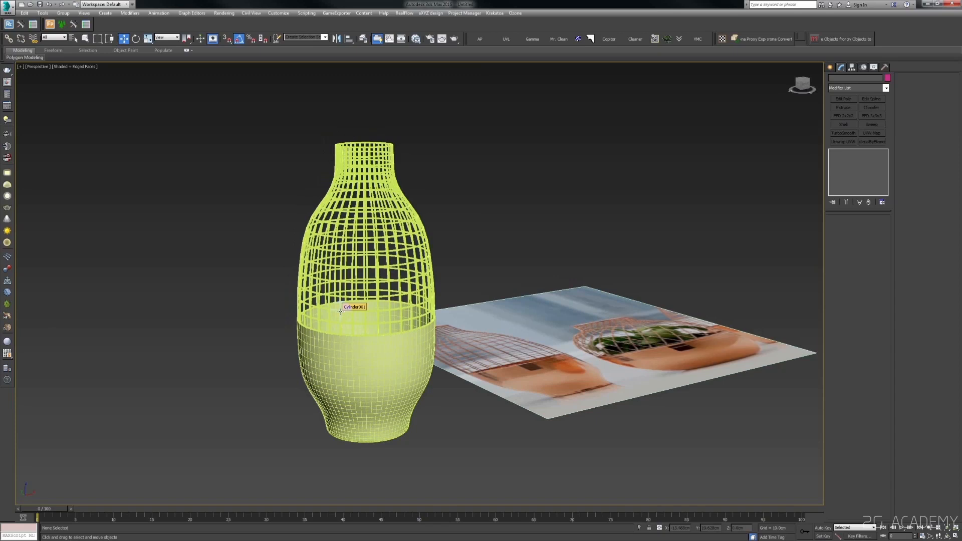
middle_drag(340, 311, 349, 312)
click(241, 371)
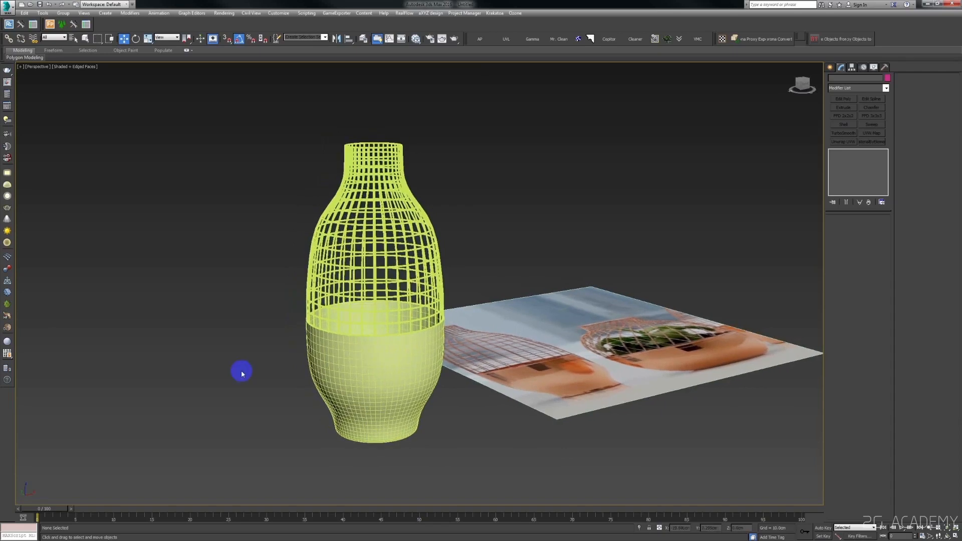